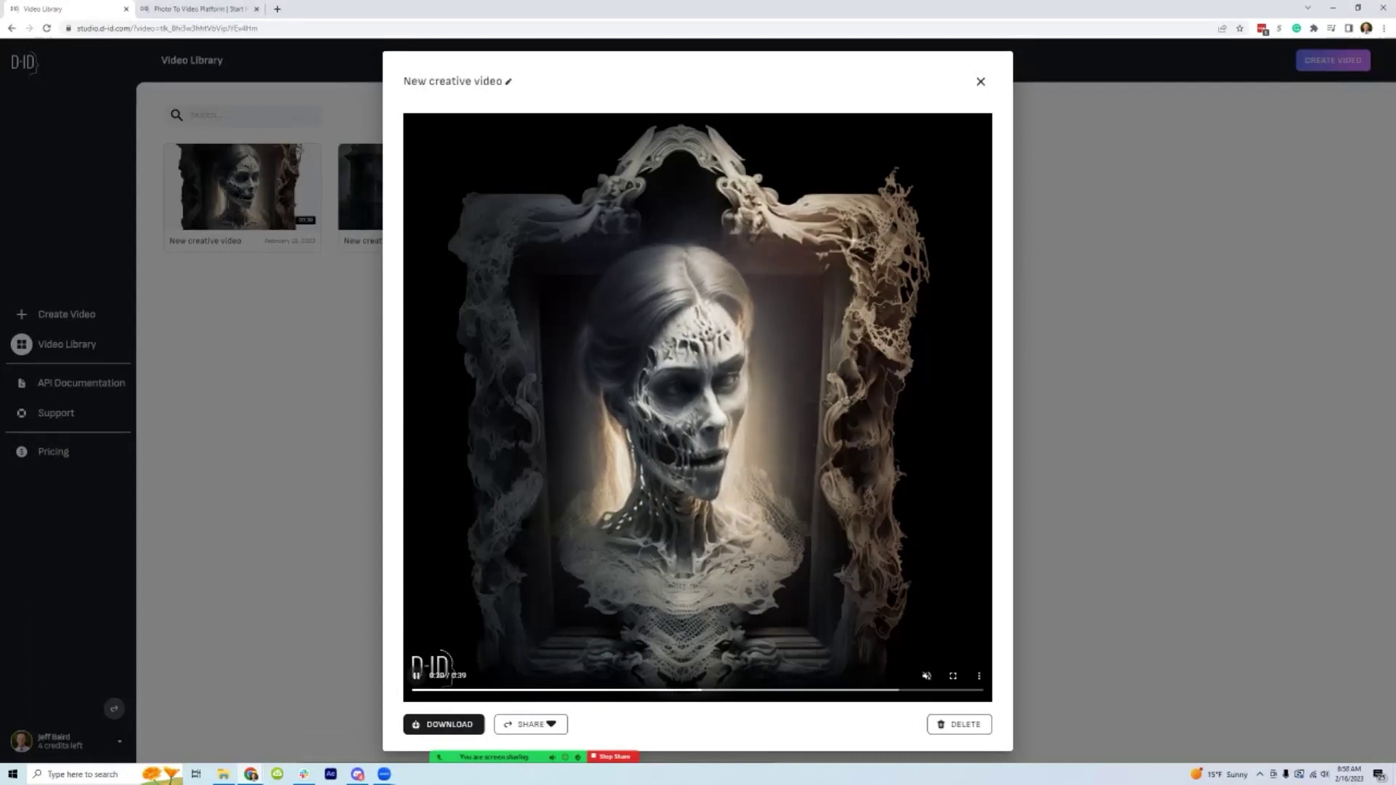
- Pause the lace-faced woman's talking-head video in the Video Library player
key(space)
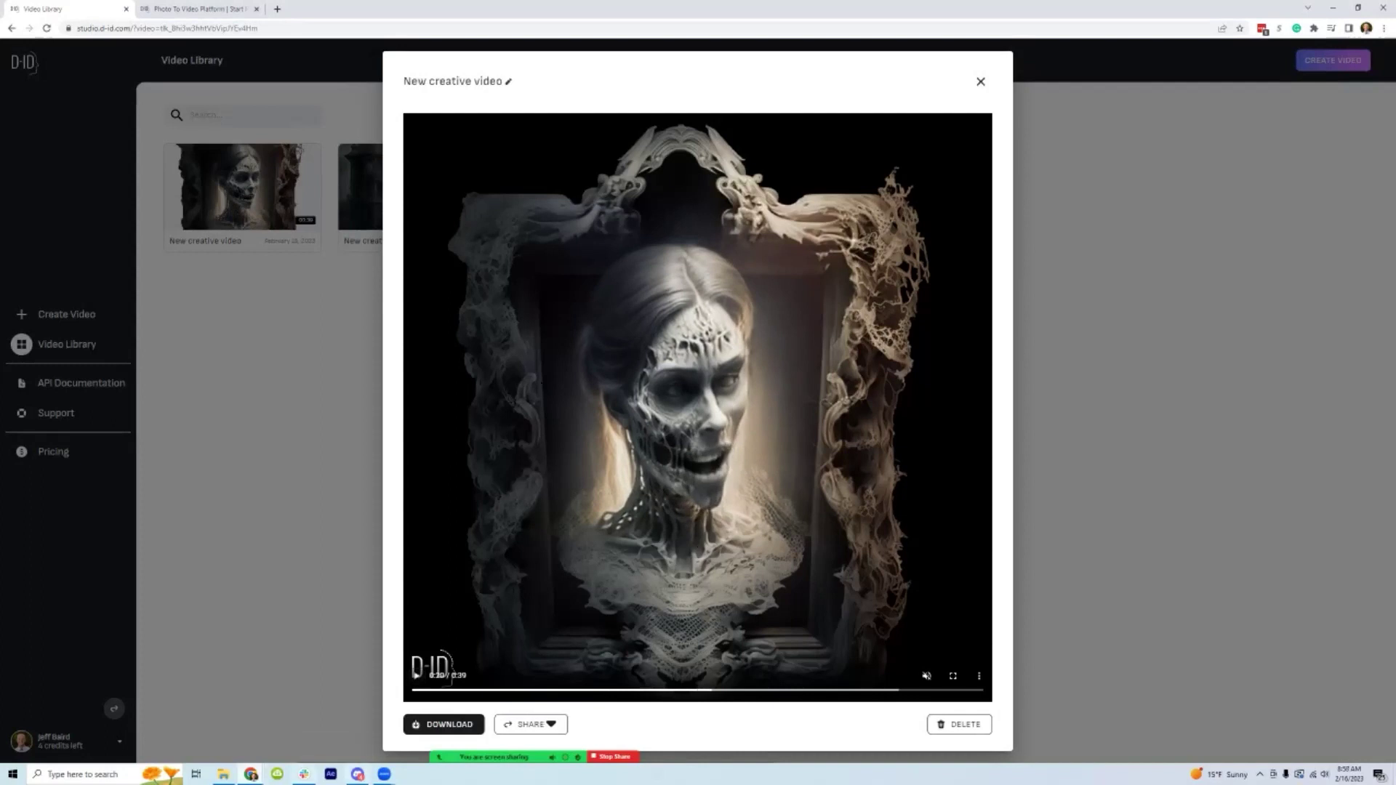
click(223, 774)
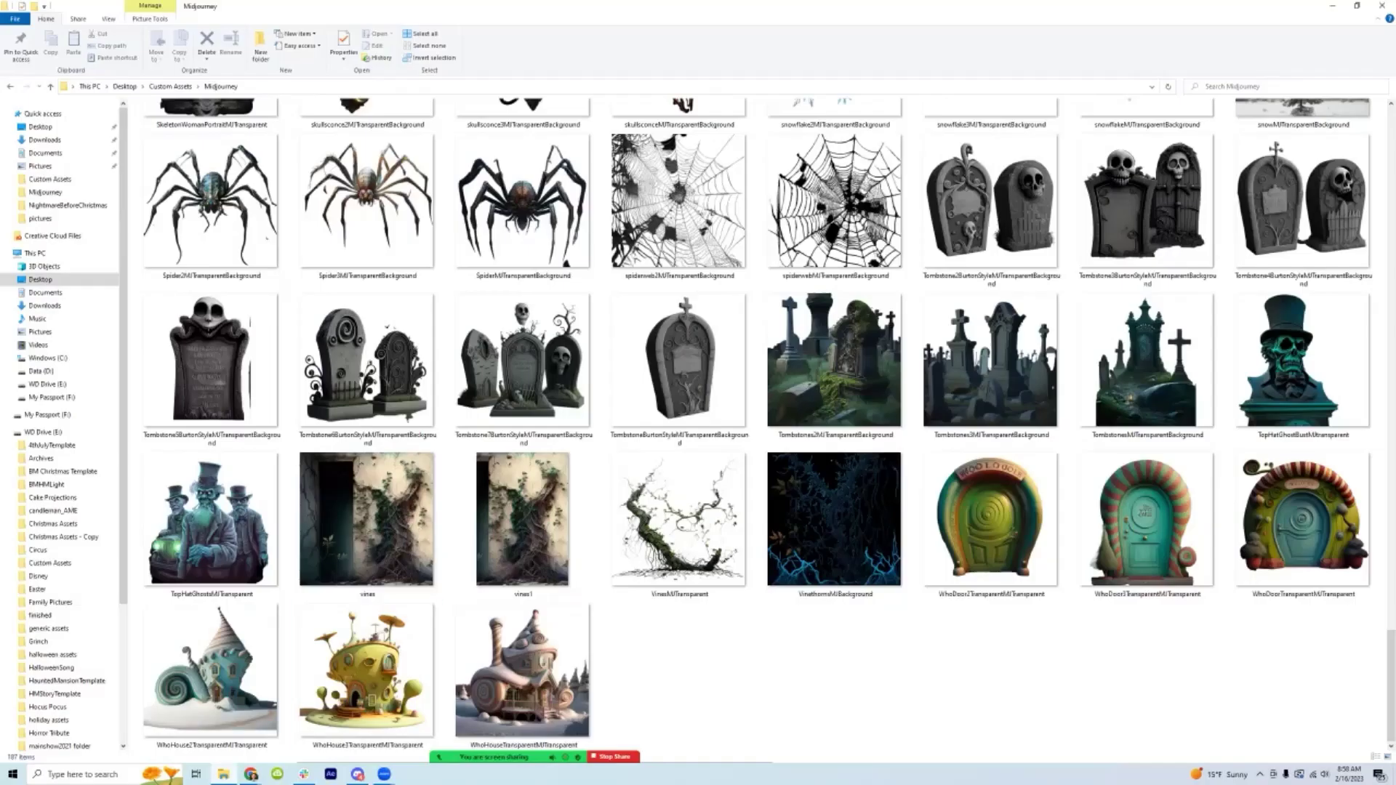
scroll(830, 476, up, 10)
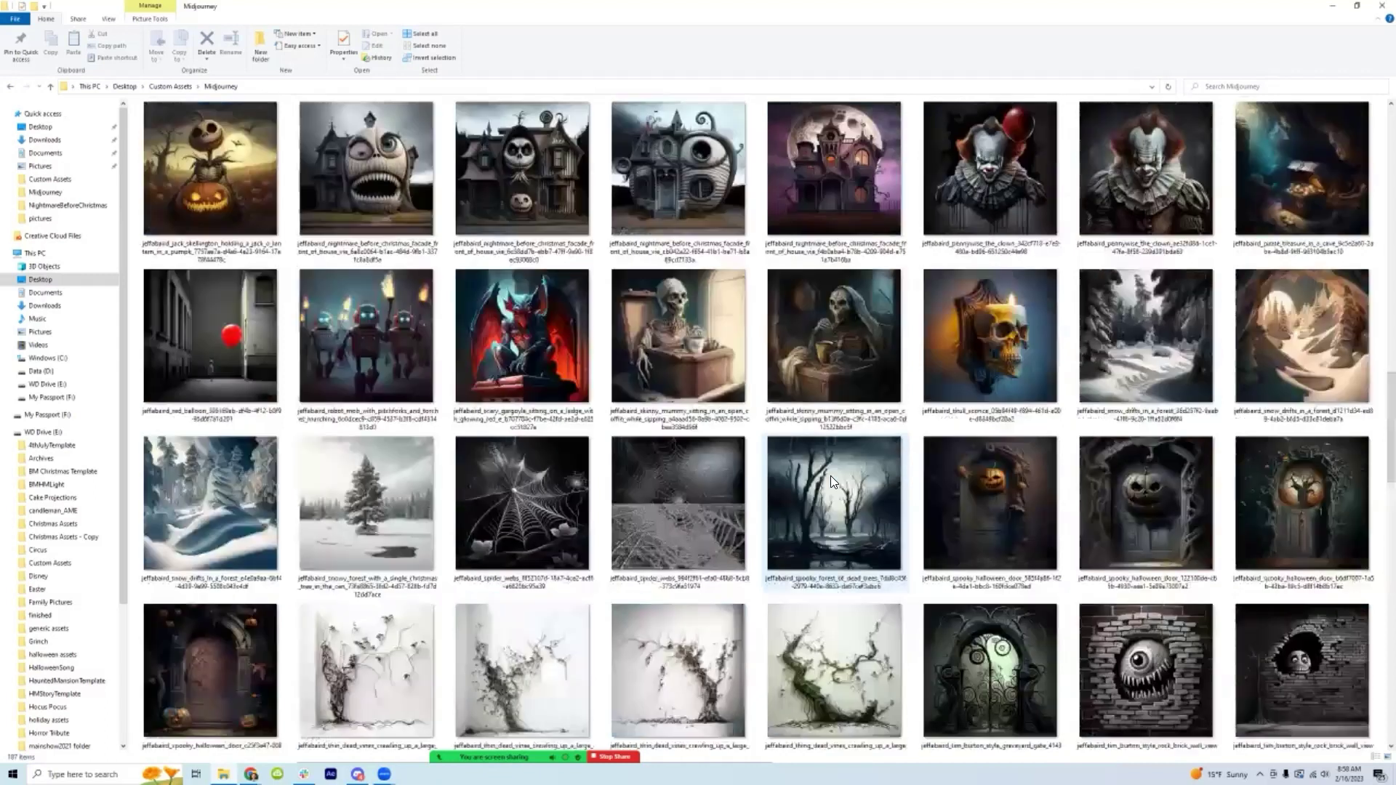
scroll(830, 475, down, 15)
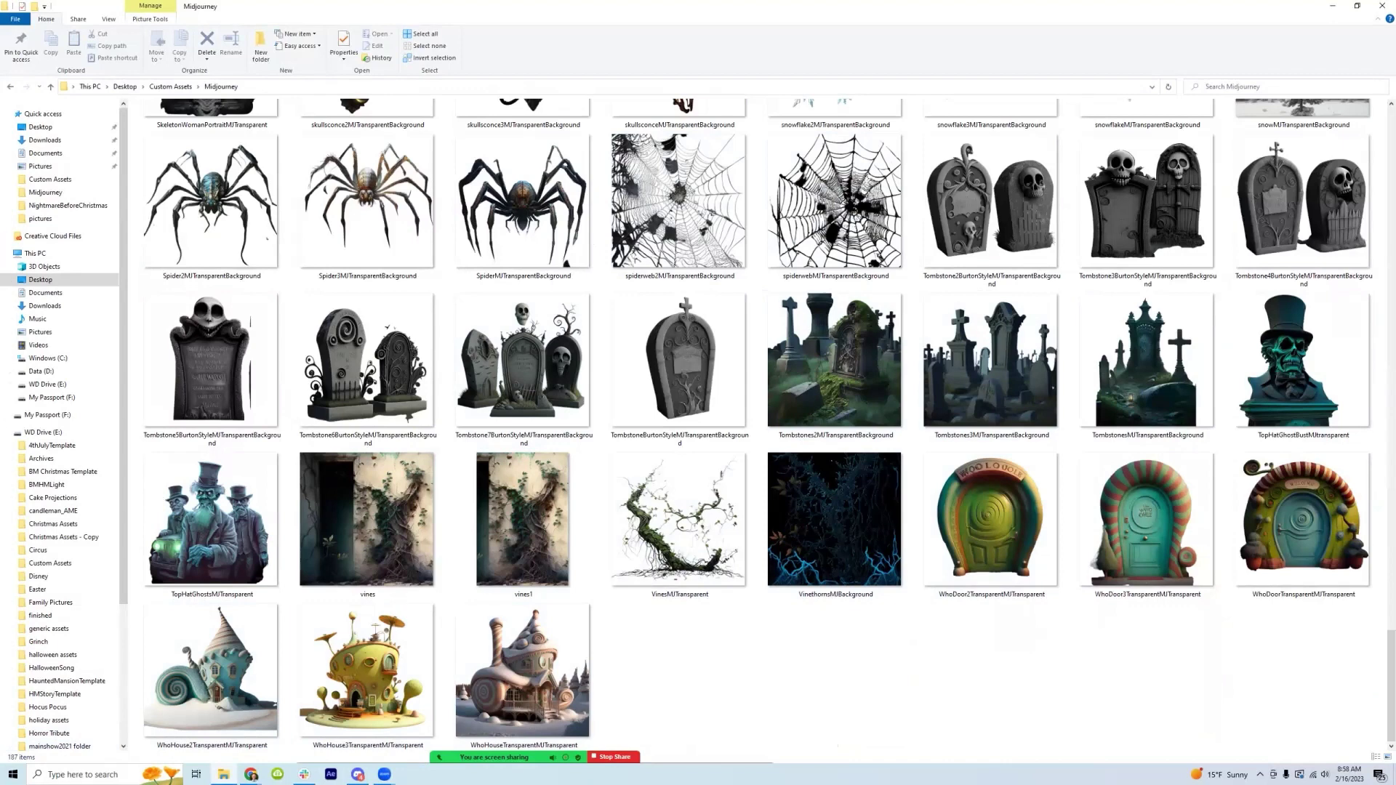
scroll(877, 564, up, 20)
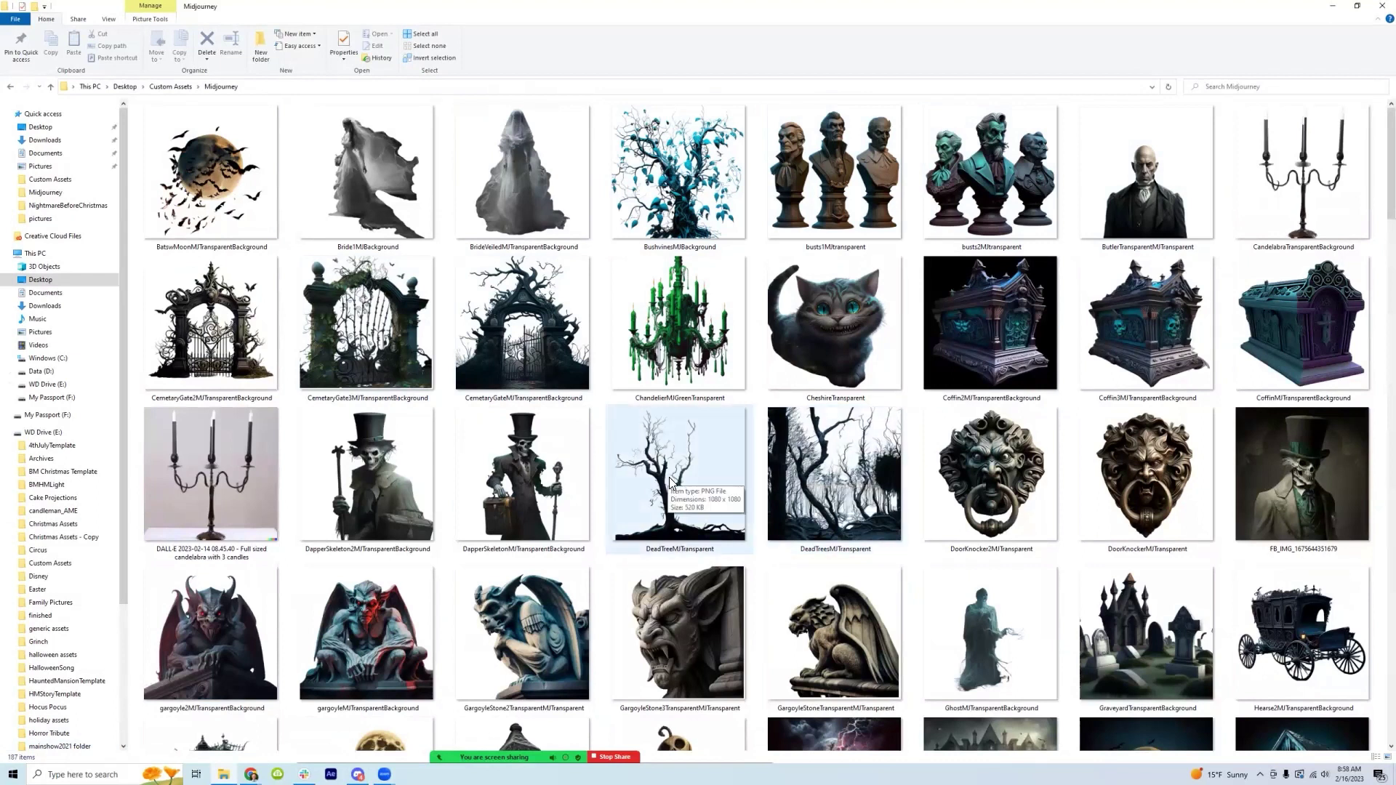
scroll(727, 483, down, 10)
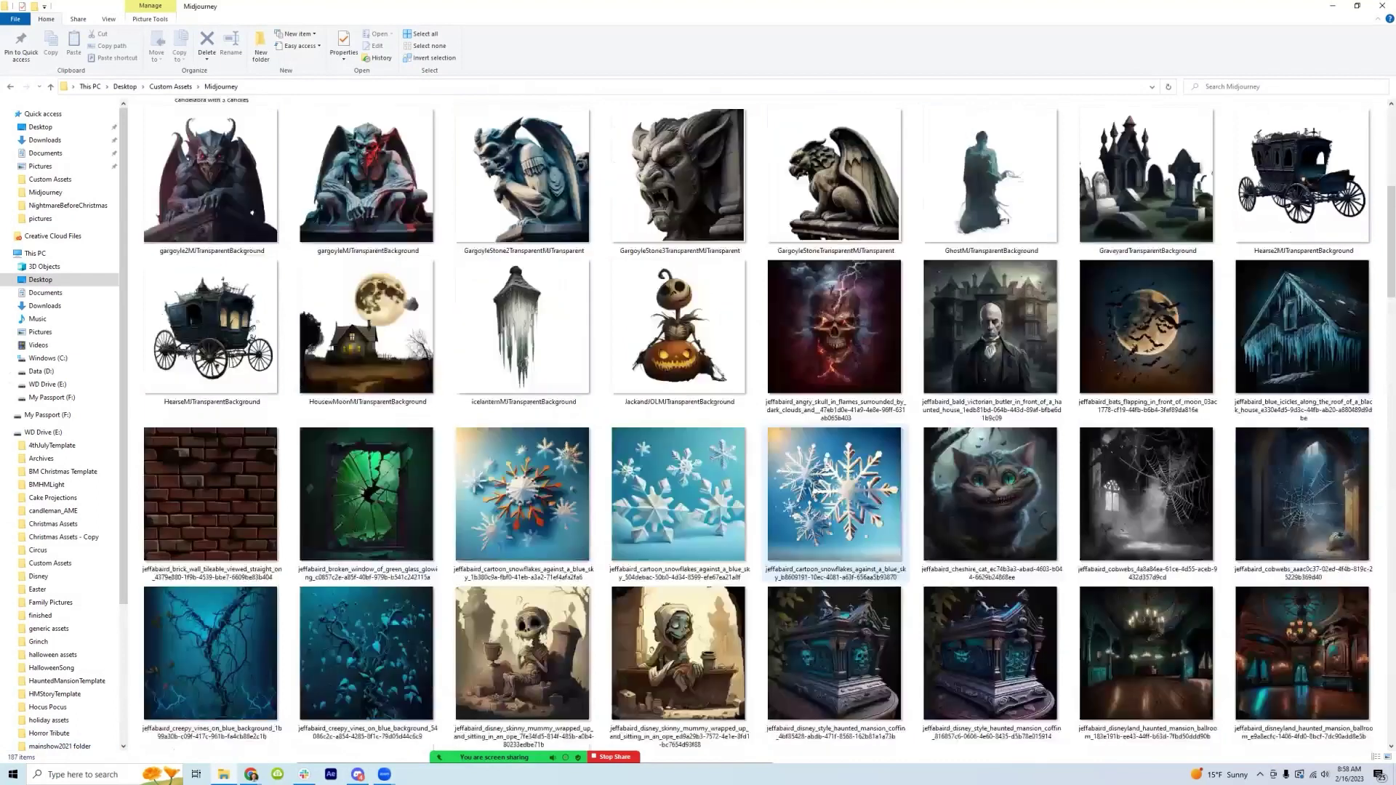
scroll(821, 485, down, 10)
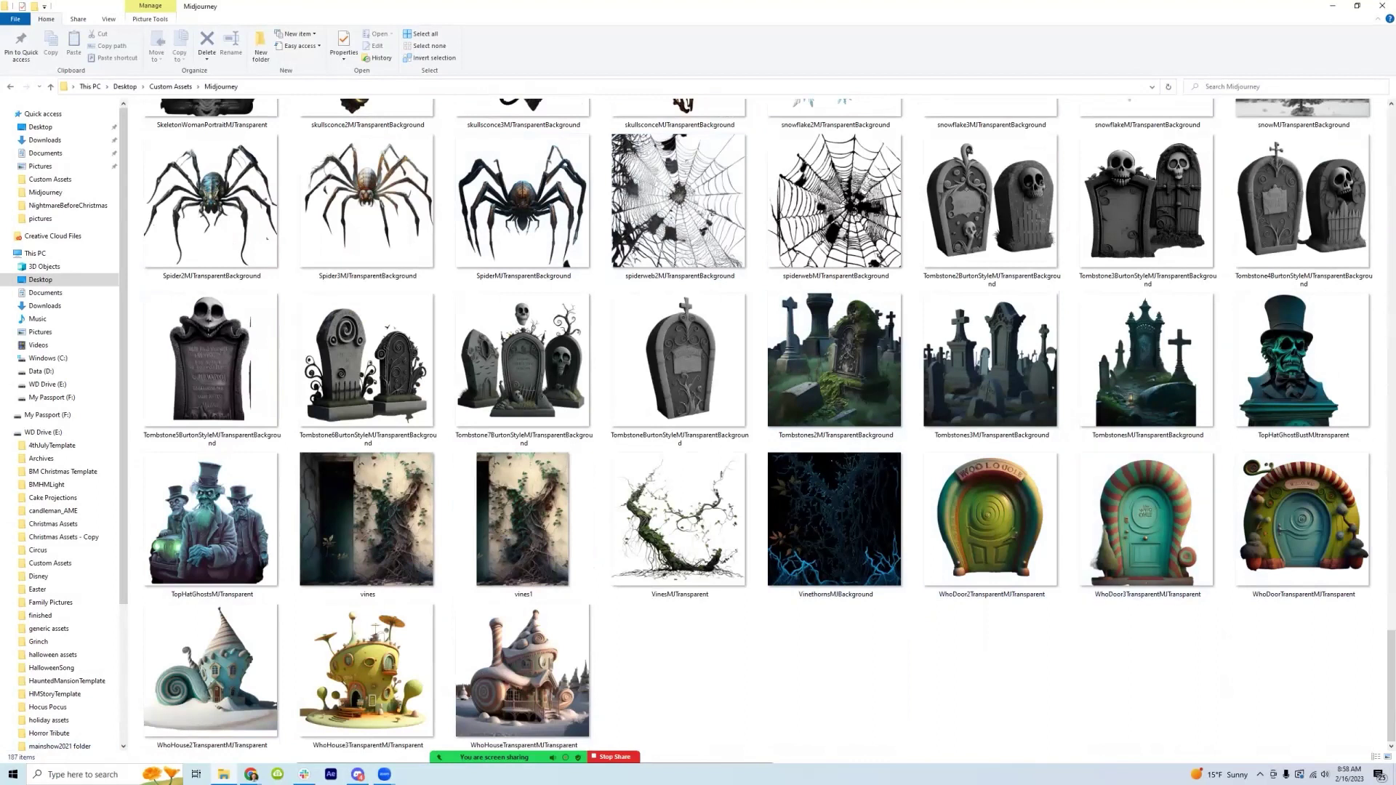
scroll(872, 409, up, 20)
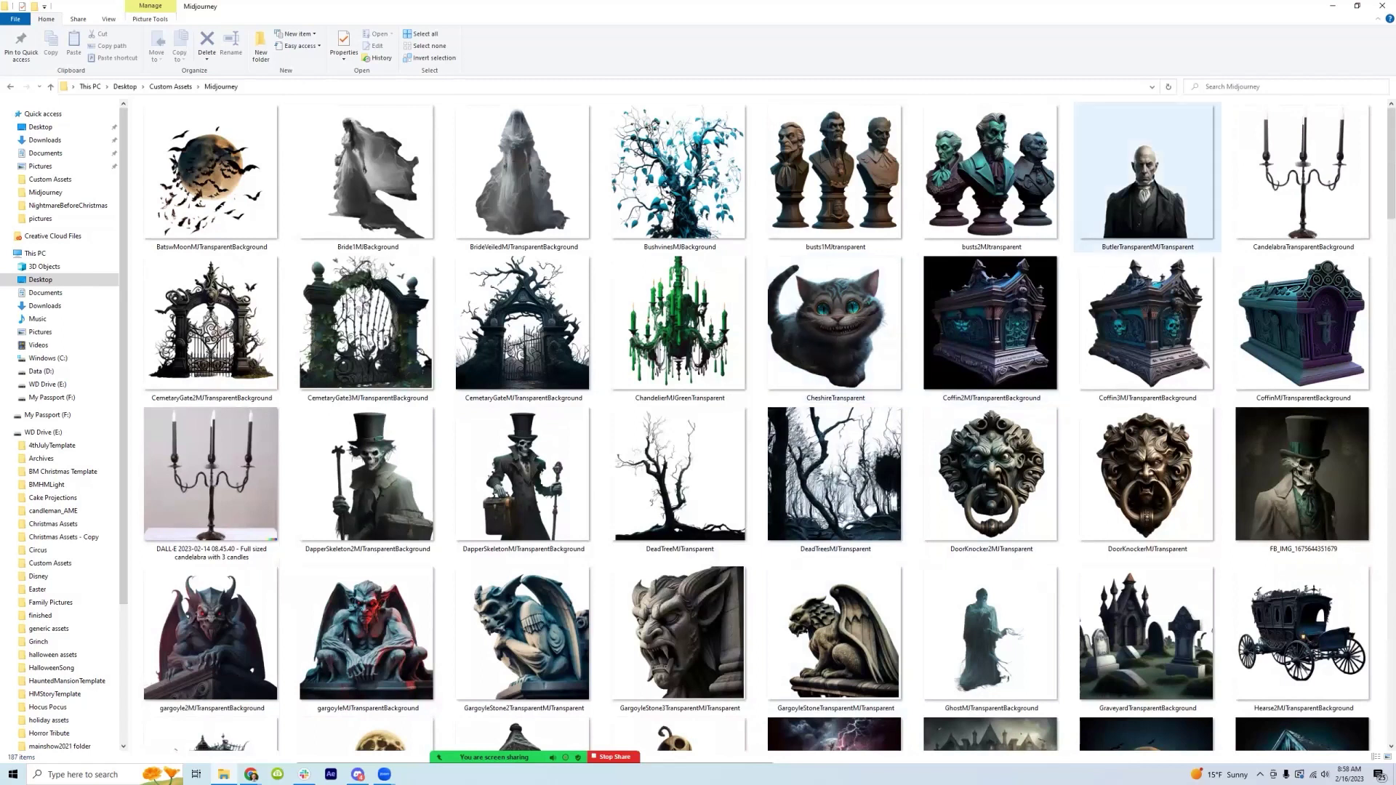
scroll(553, 494, down, 10)
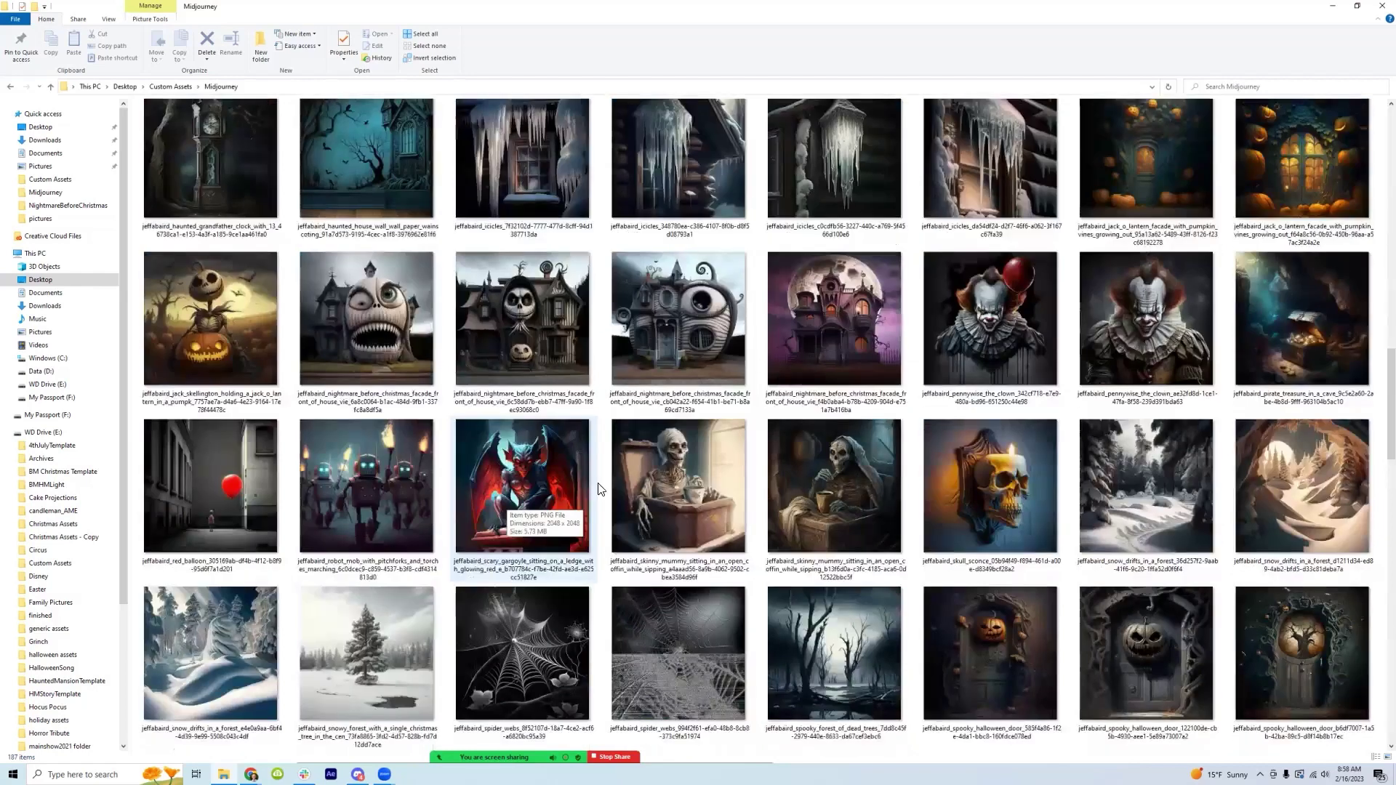
scroll(598, 489, down, 10)
scroll(727, 542, up, 5)
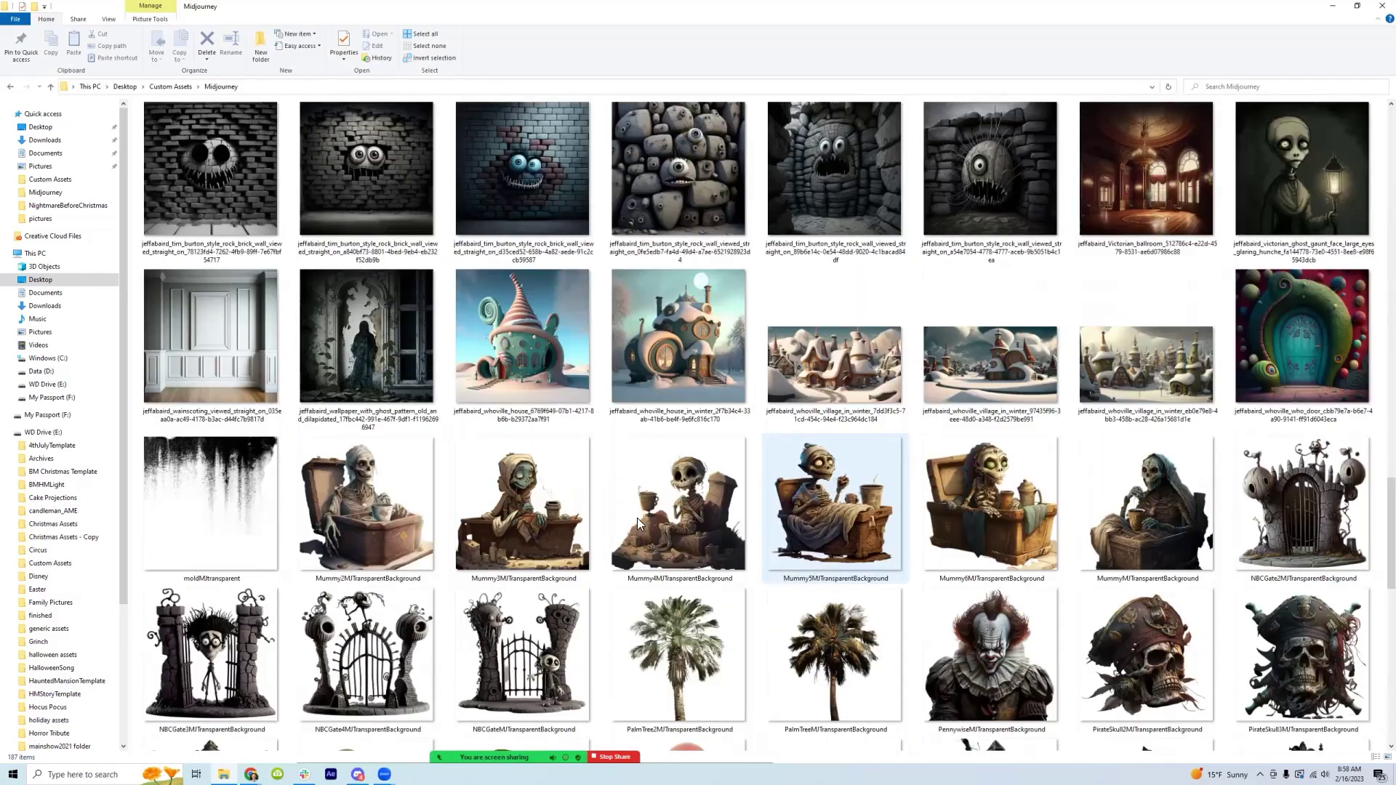
scroll(647, 499, up, 6)
scroll(822, 506, down, 15)
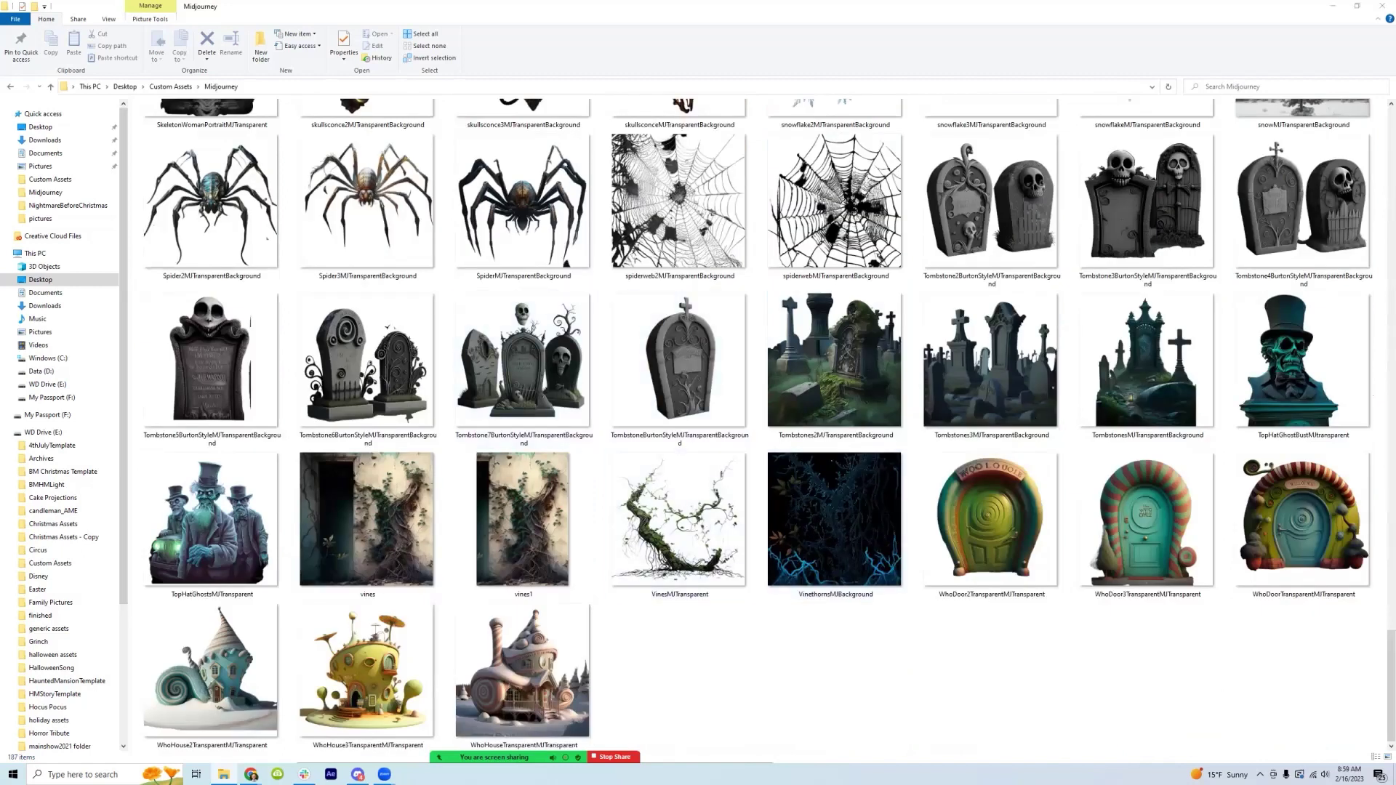
click(640, 727)
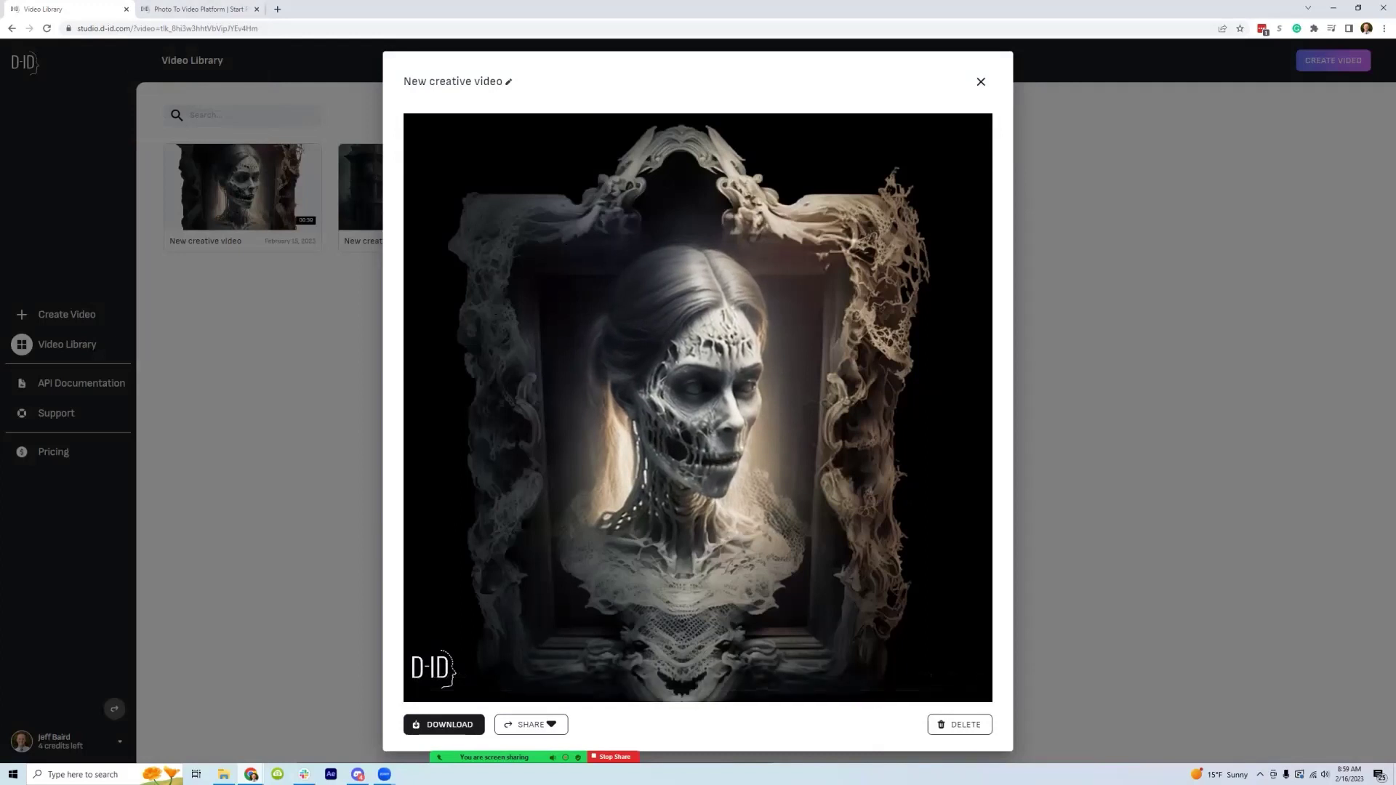
- Switch to the D-ID landing page tab, then back to the Video Library tab
click(173, 8)
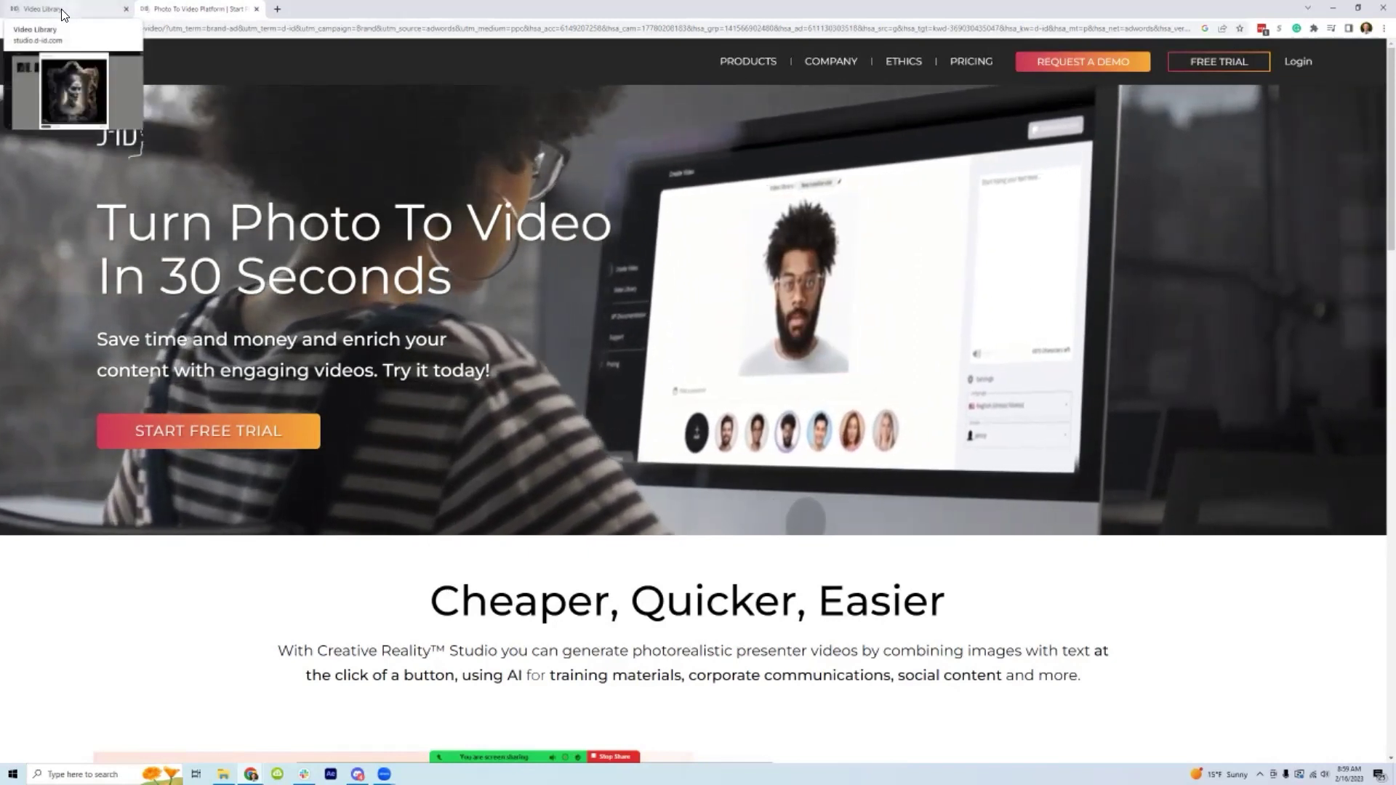
click(61, 9)
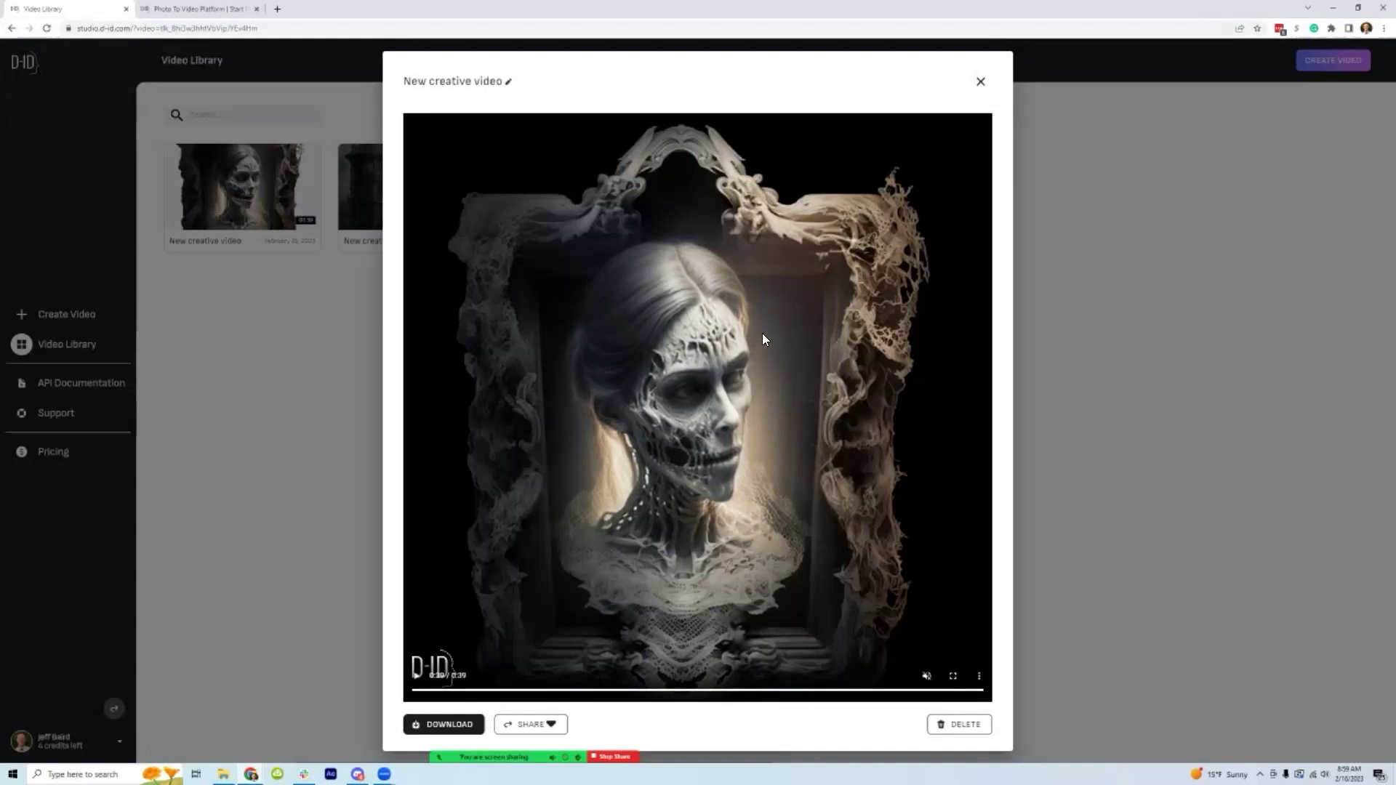
- Close the lace-faced woman's video, then play and close the butler video
click(988, 83)
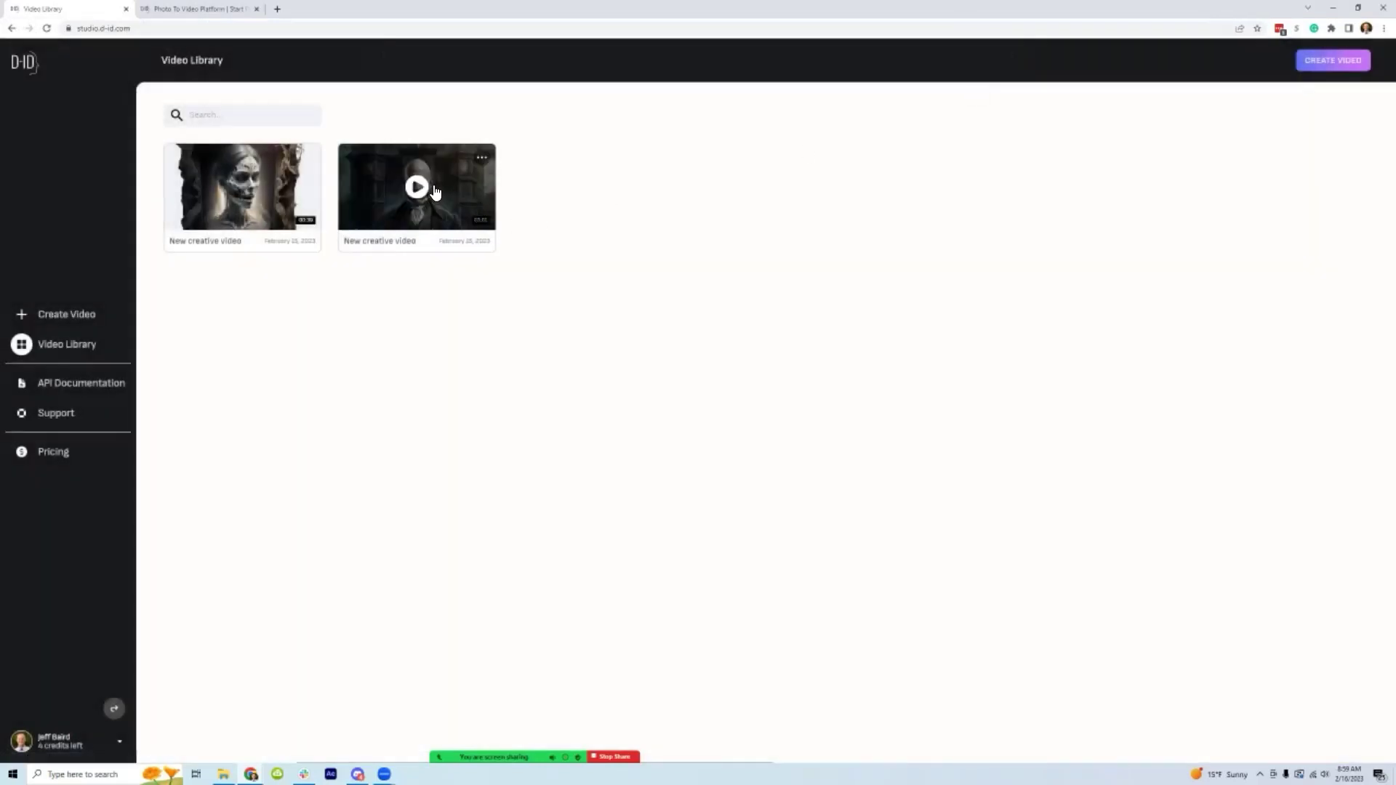
click(412, 191)
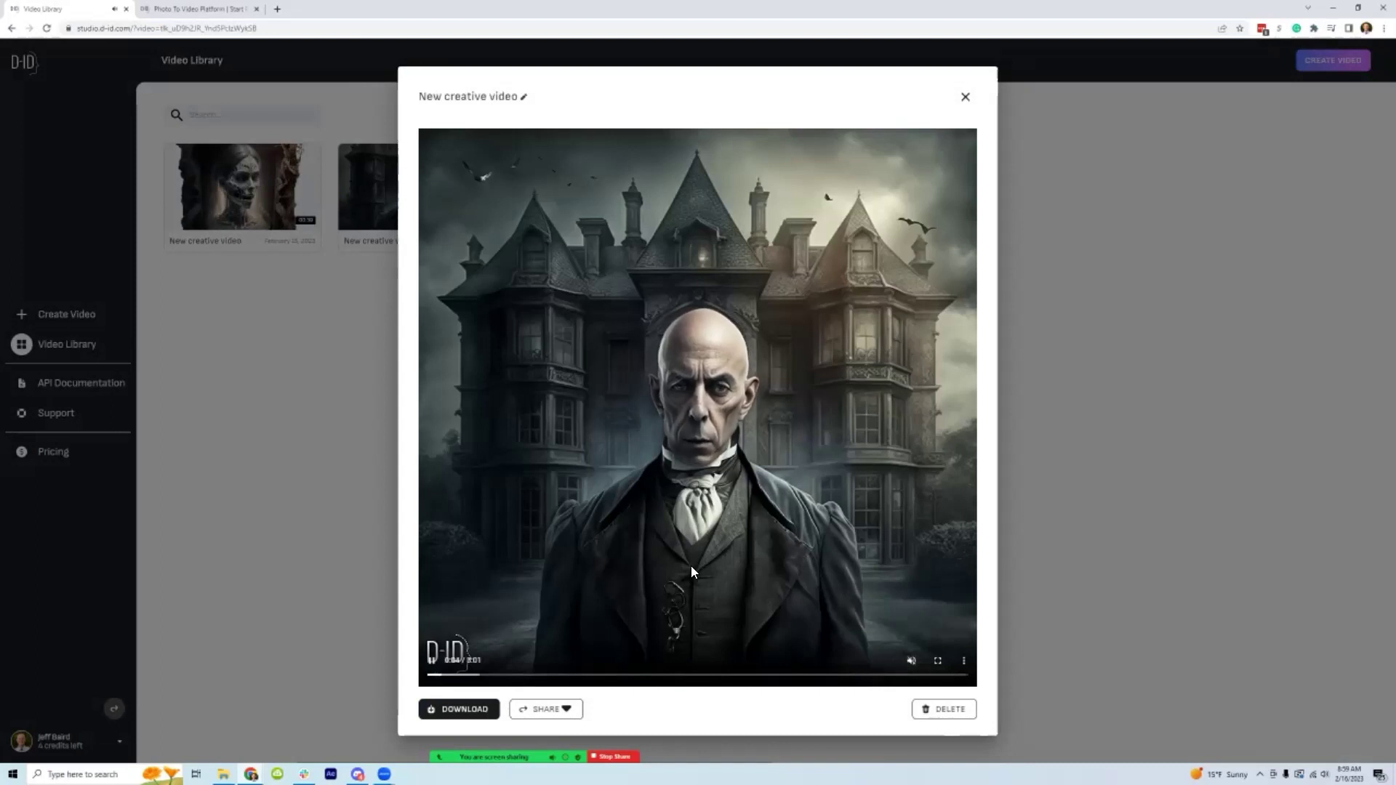
click(966, 99)
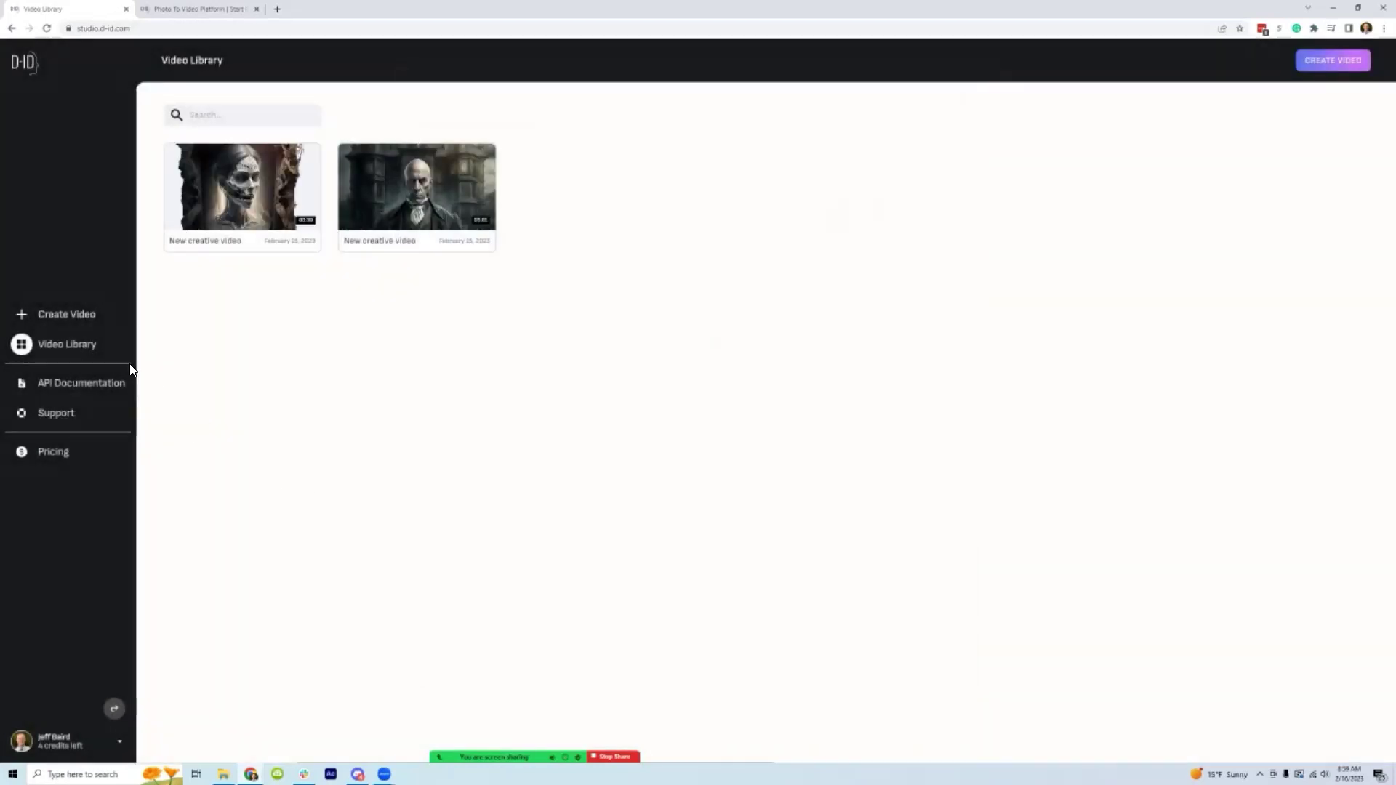
- Start a new video and bring up the file picker to add a presenter image
click(51, 320)
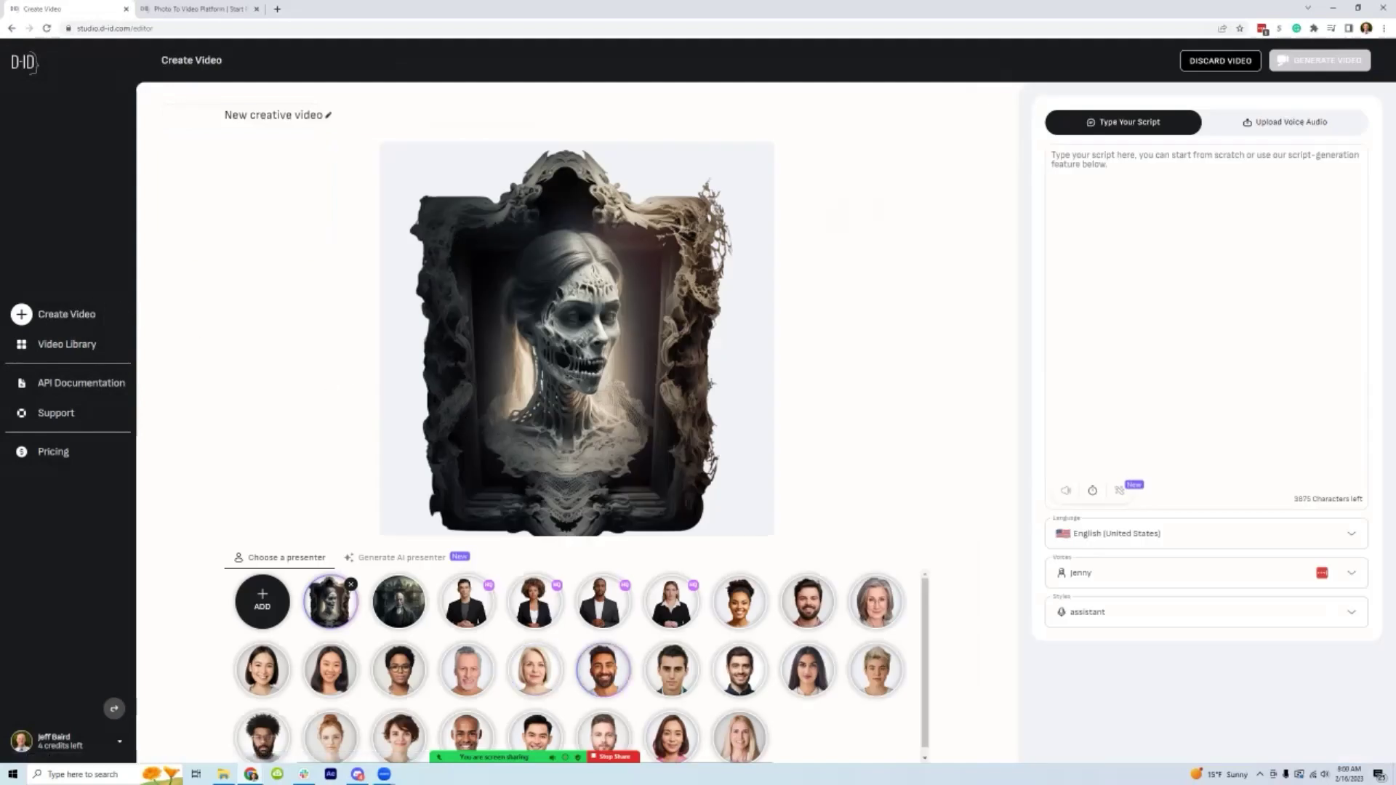
scroll(604, 669, down, 1)
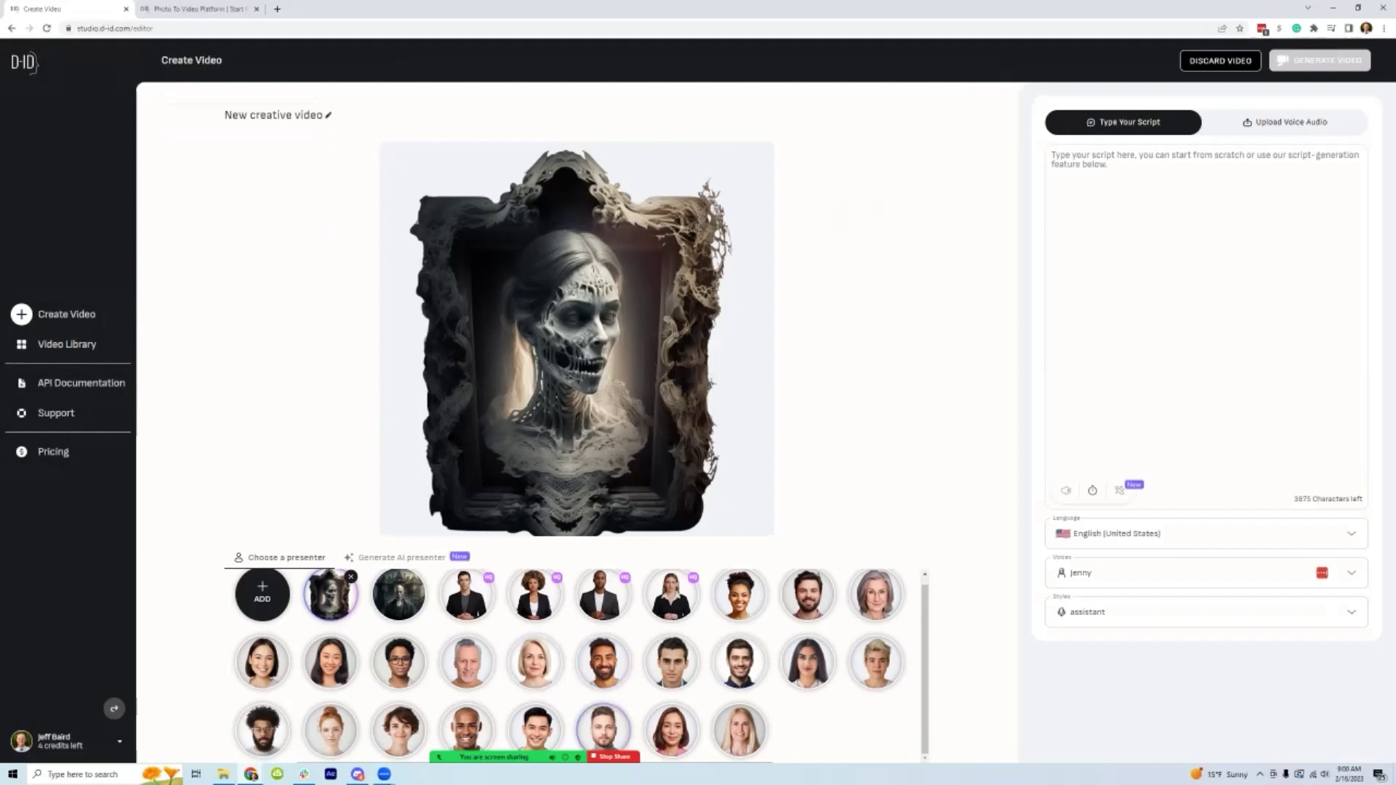
mouse_move(603, 757)
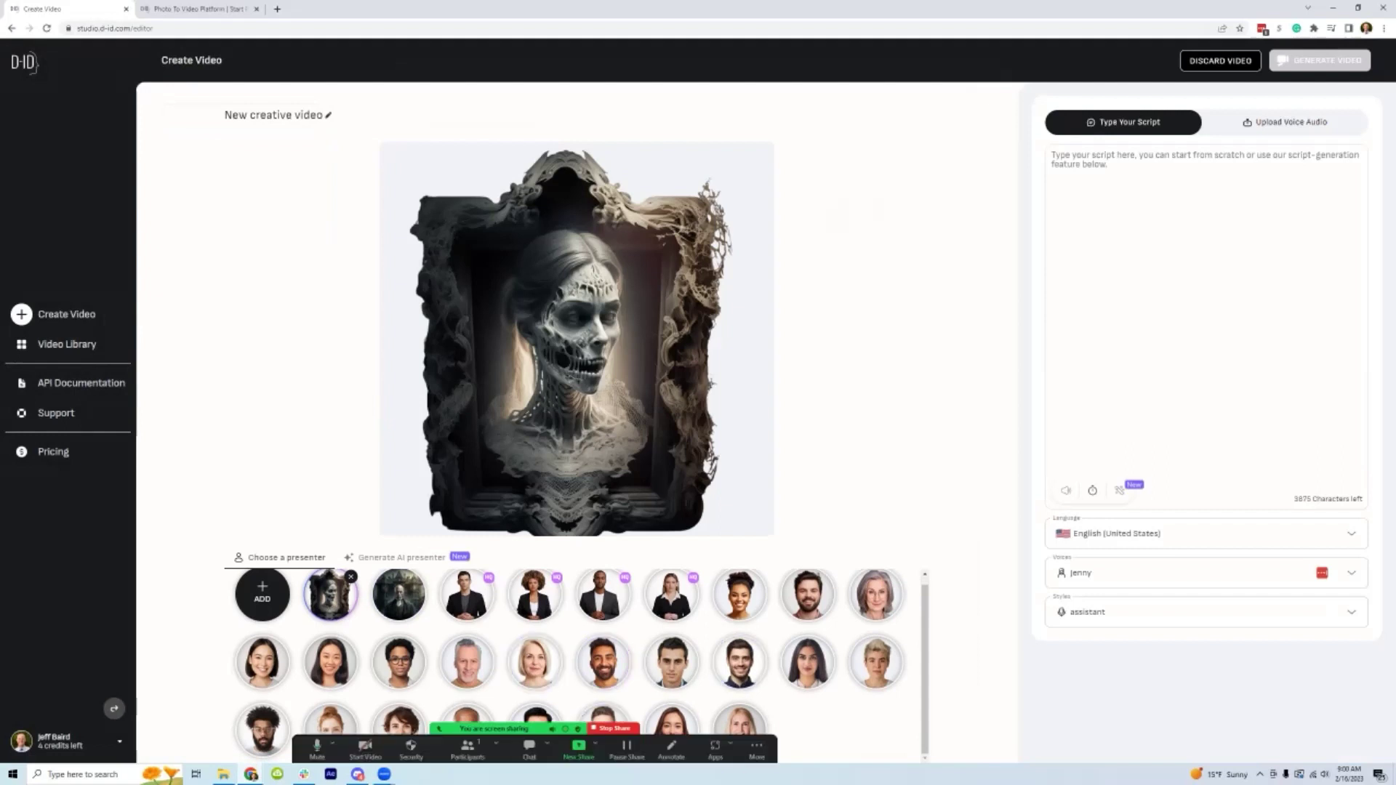
click(263, 594)
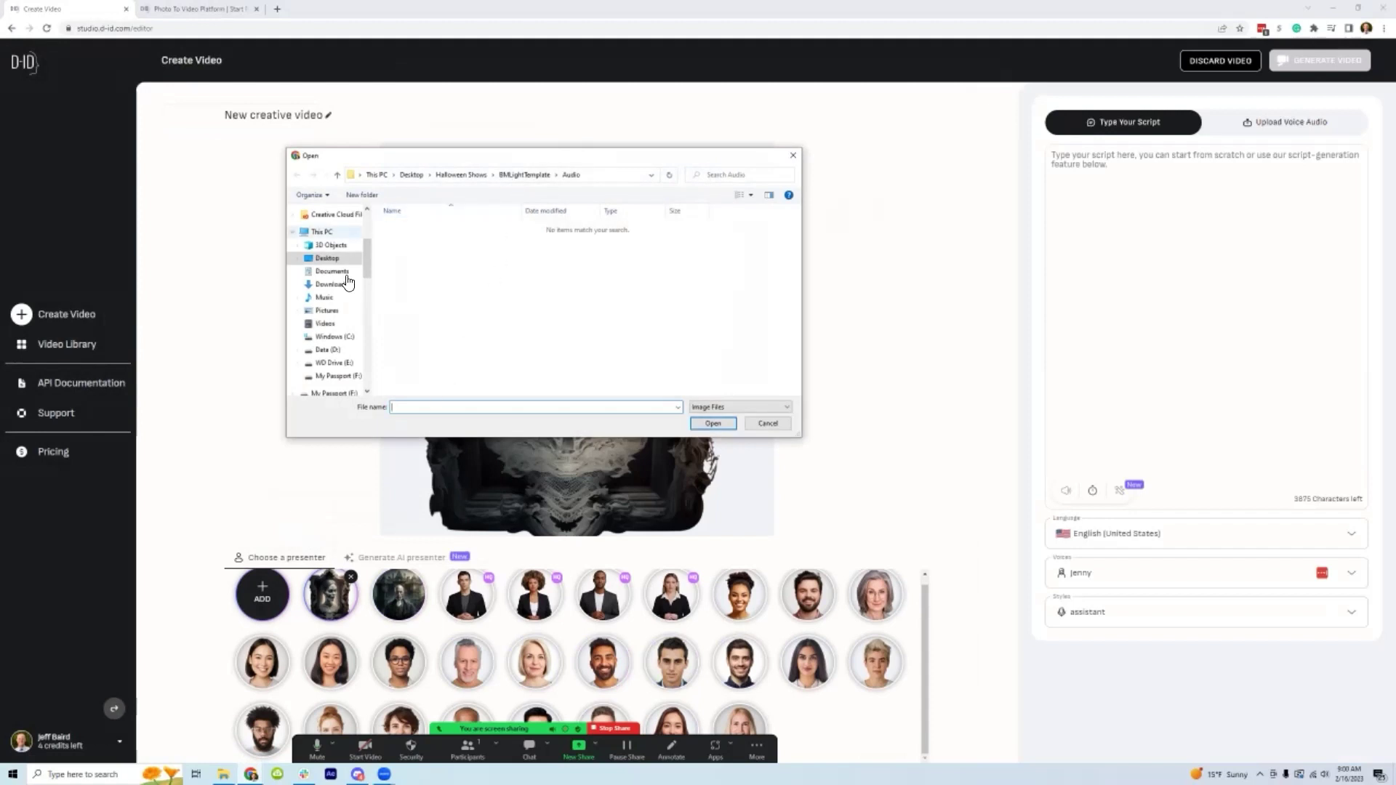
- Upload the Pennywise image from the Midjourney folder as presenter; D-ID reports no face detected
scroll(348, 282, up, 2)
click(332, 237)
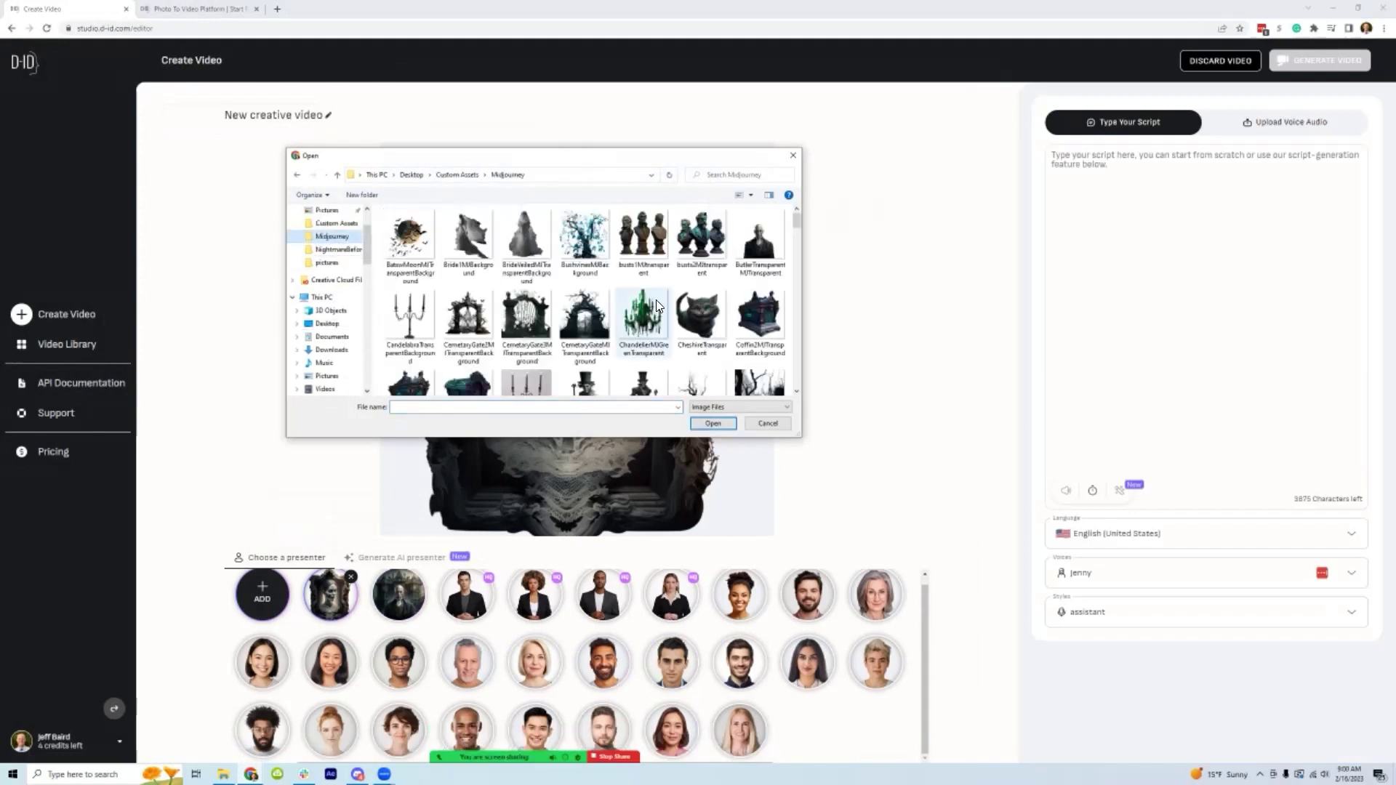
scroll(696, 320, down, 2)
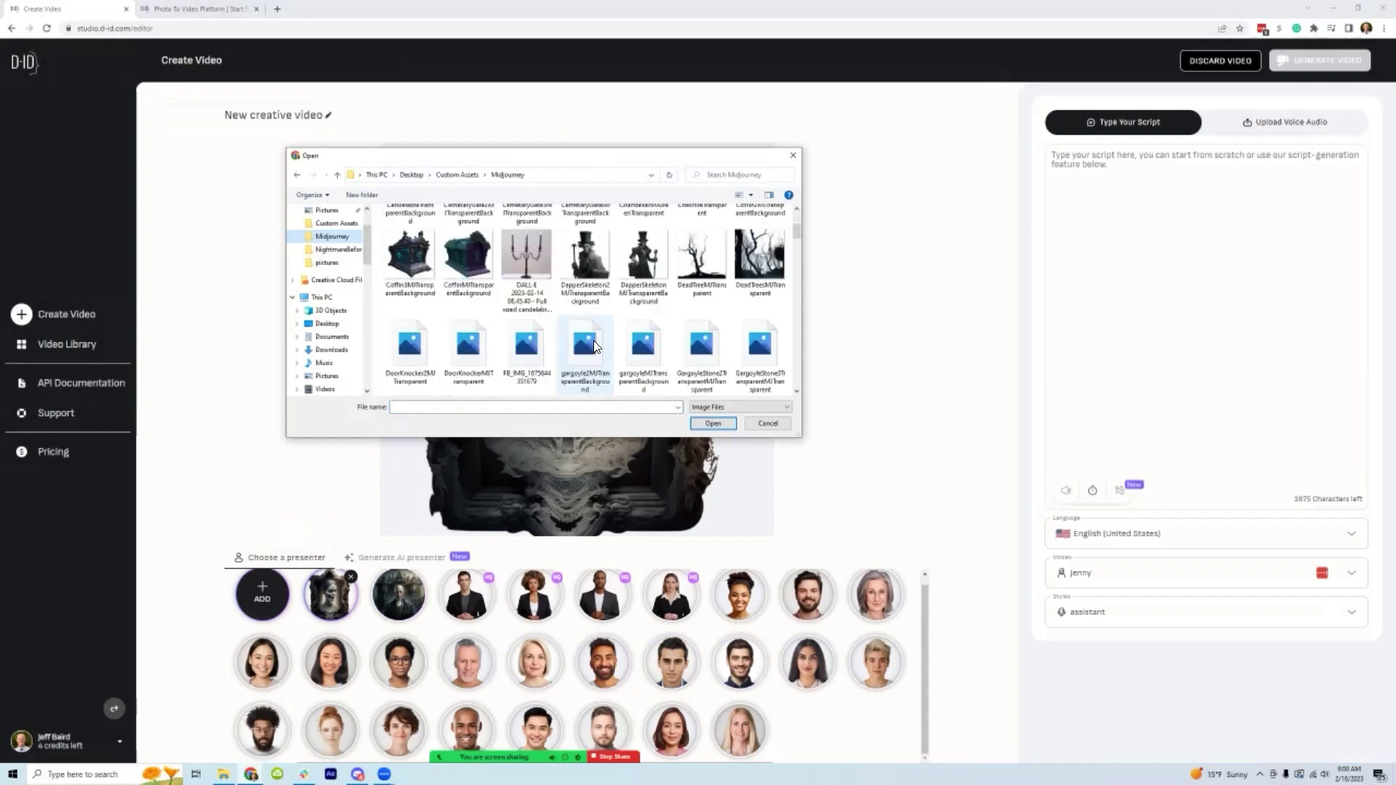
scroll(654, 338, down, 1)
scroll(640, 325, down, 5)
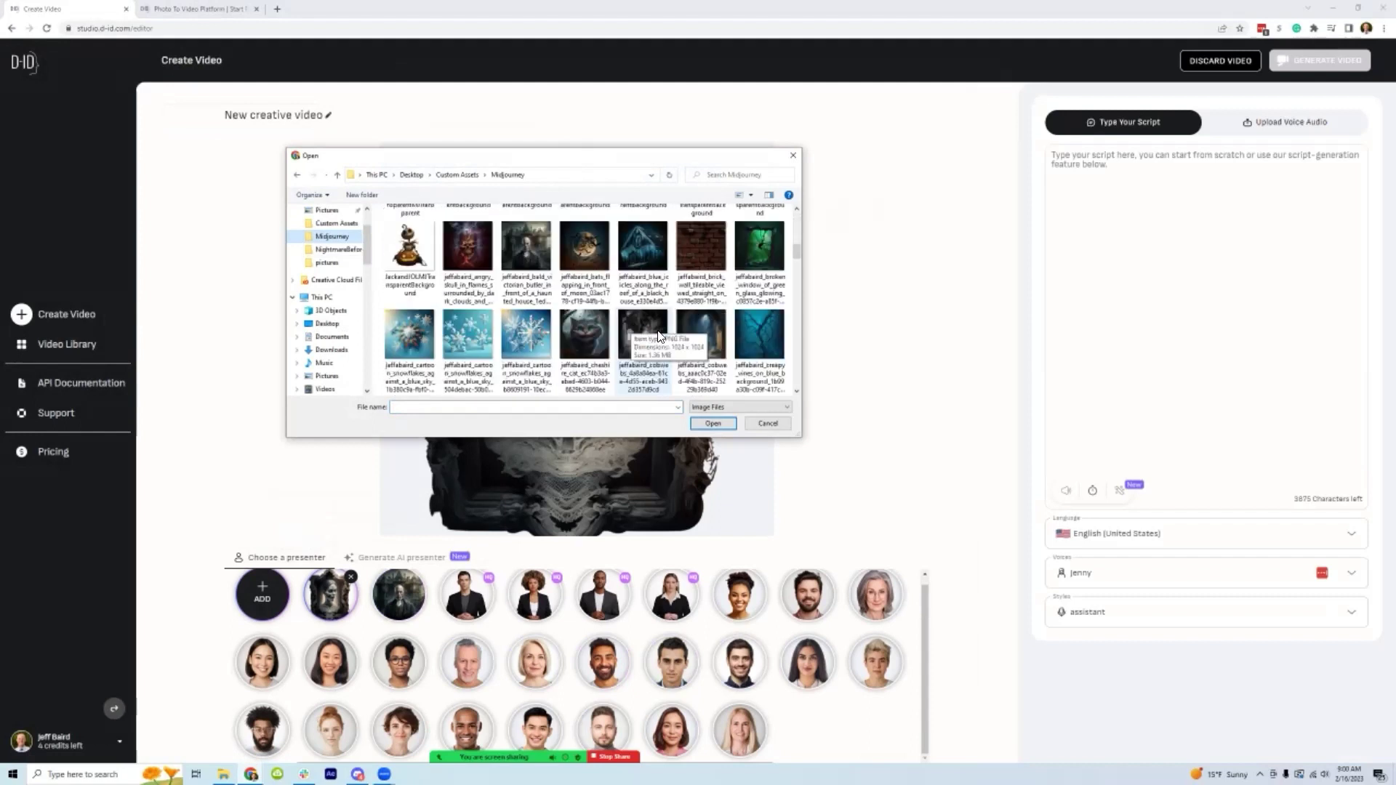
scroll(658, 332, down, 5)
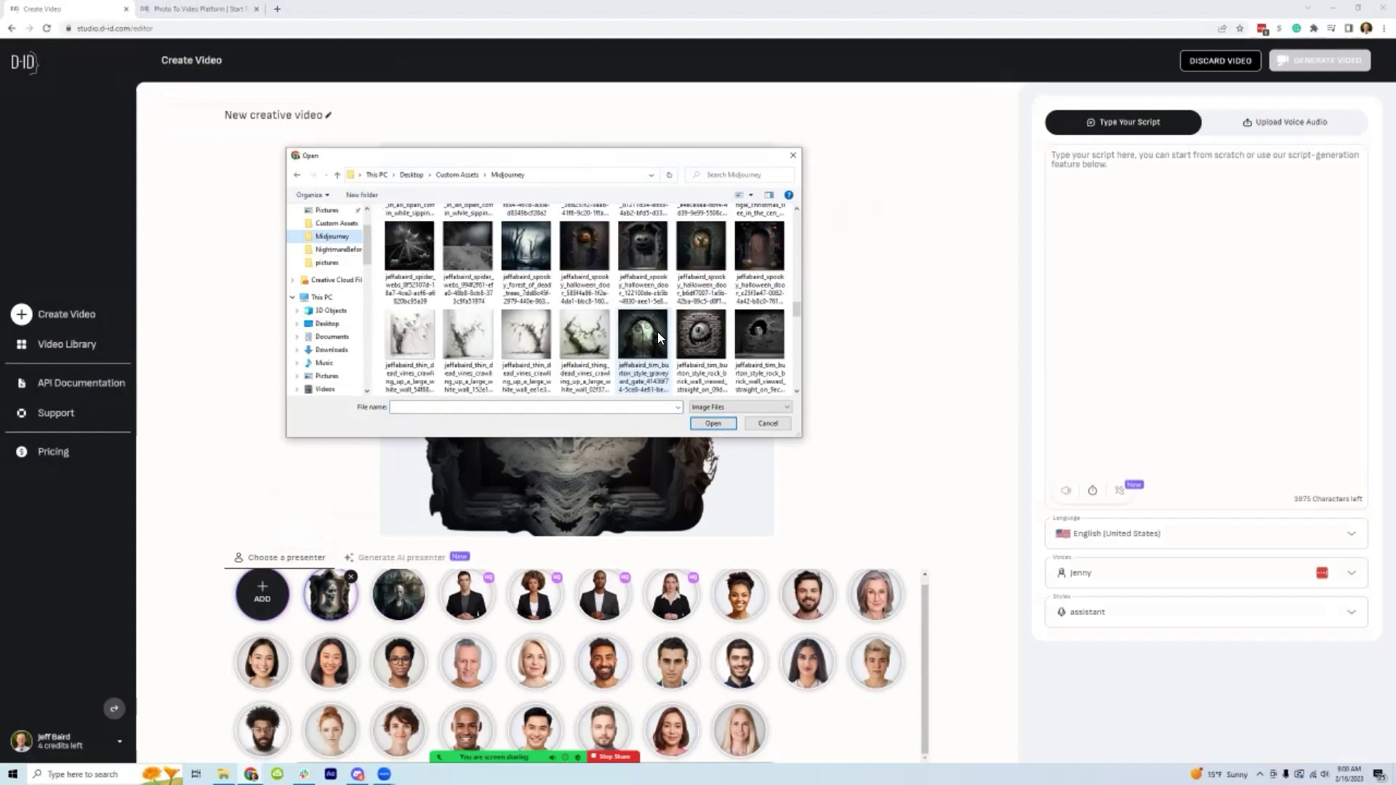
scroll(657, 334, down, 5)
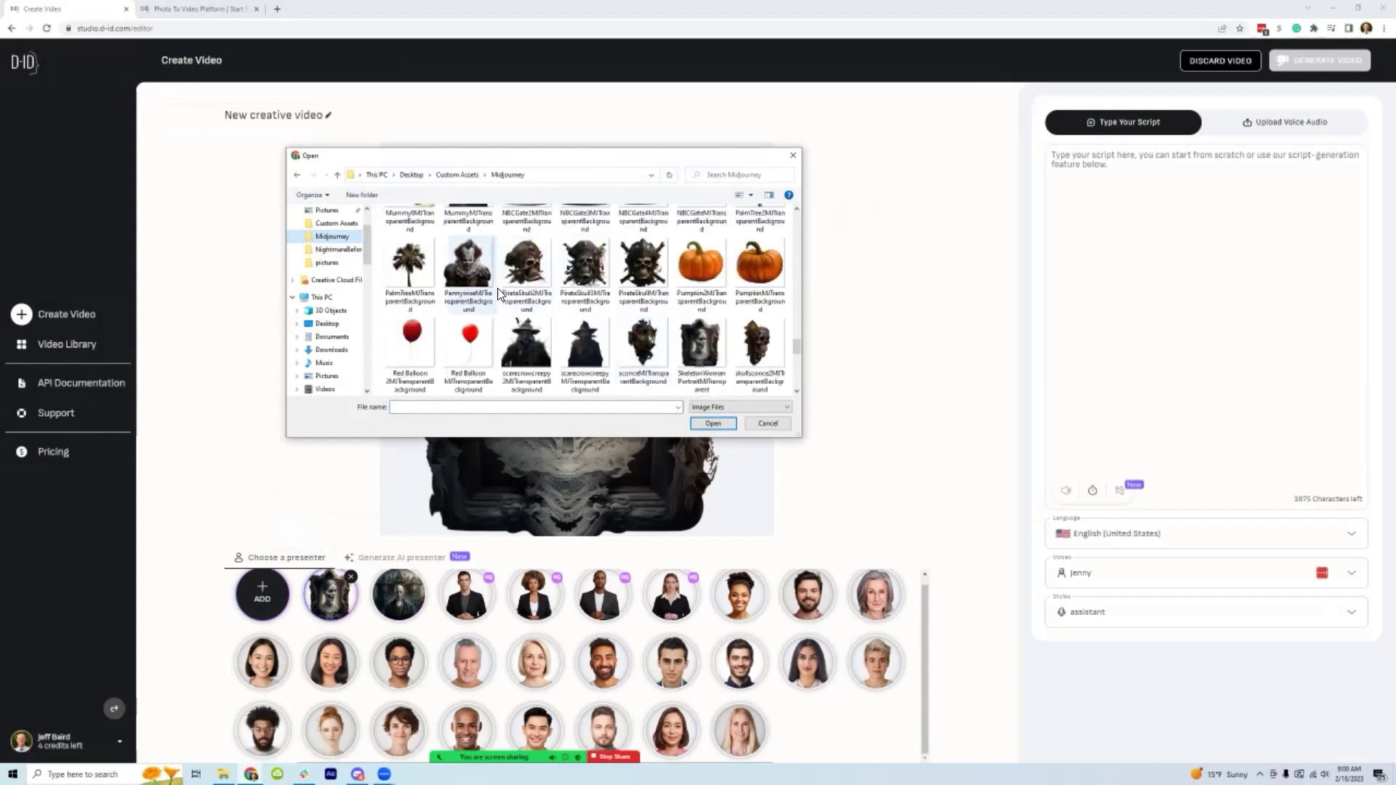
double_click(464, 255)
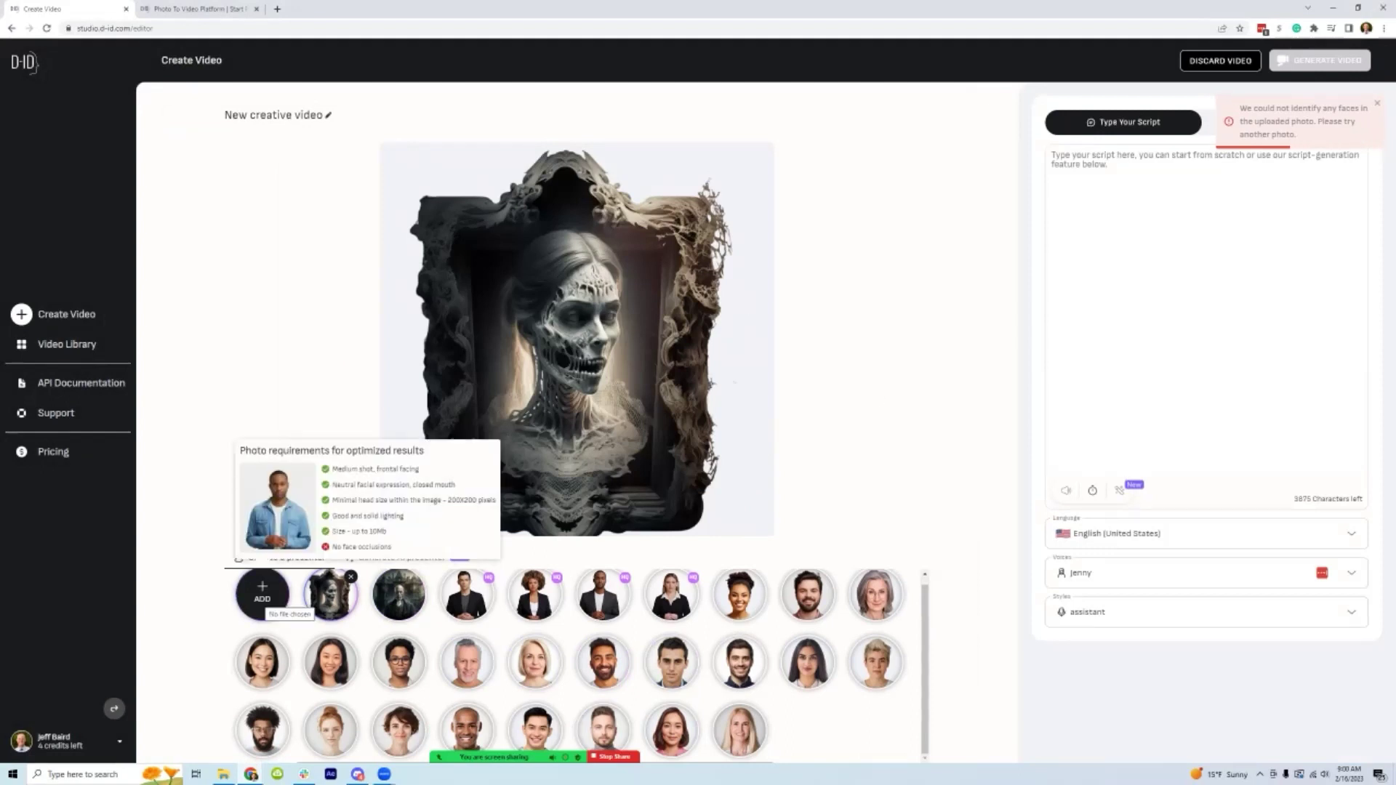
- Upload the PirateSkull3 image from disk as the presenter
click(263, 594)
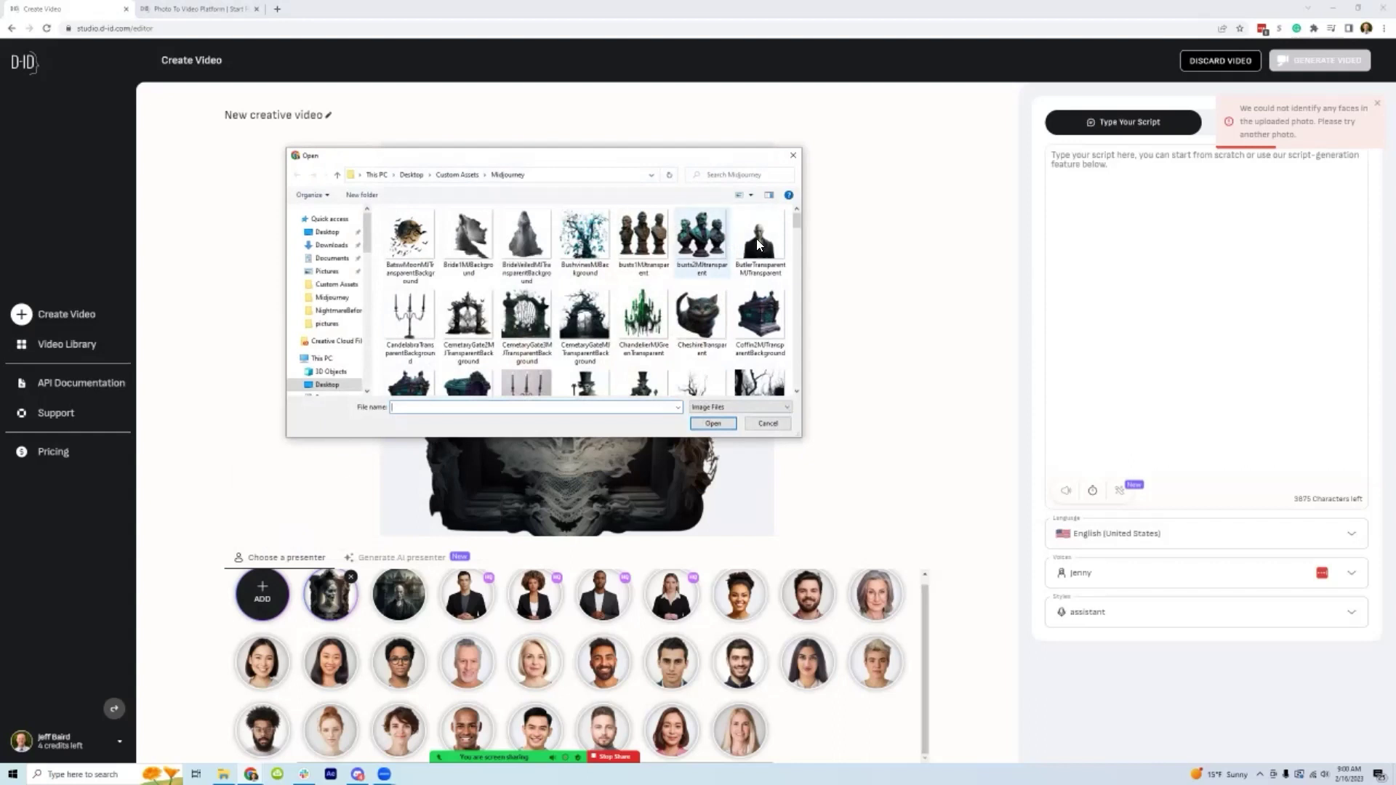
drag(797, 226, 795, 351)
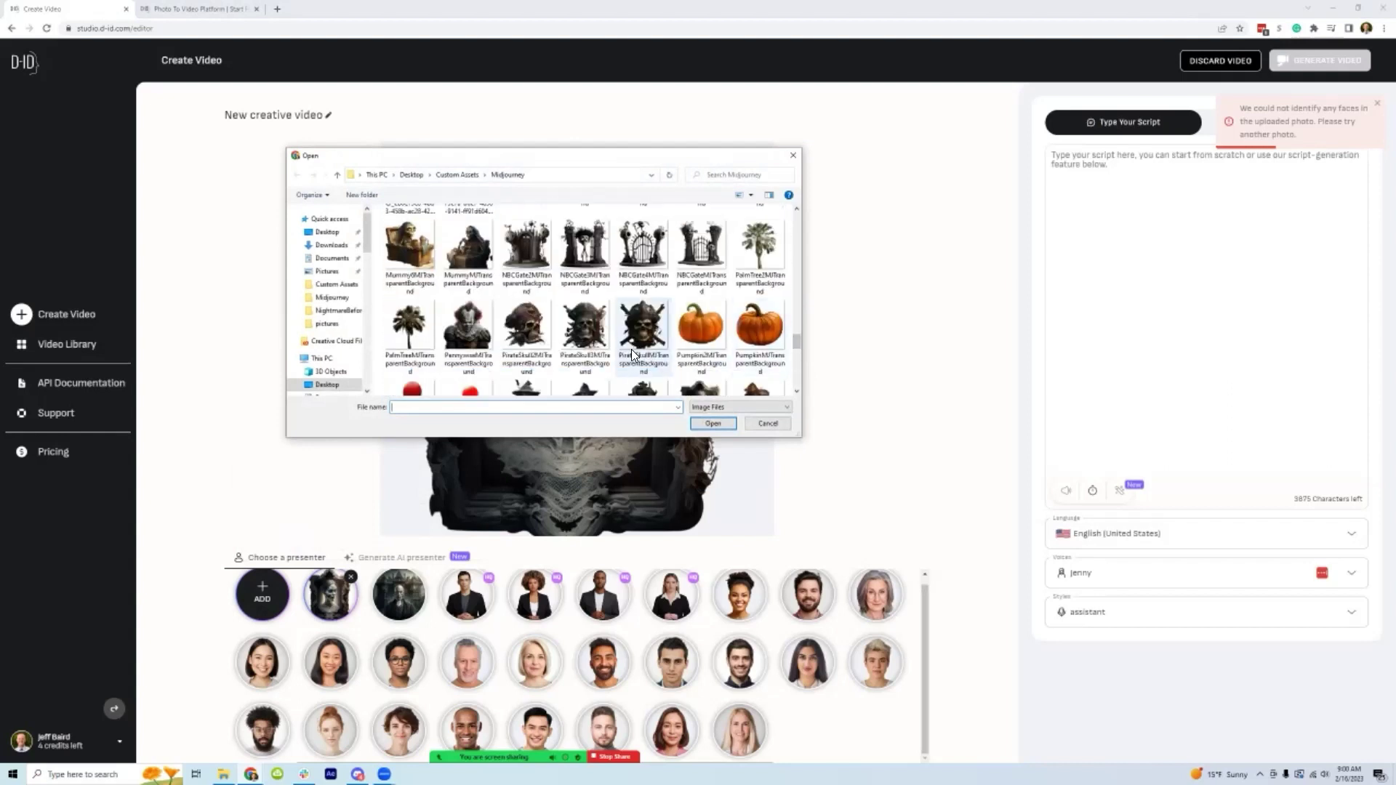
click(586, 339)
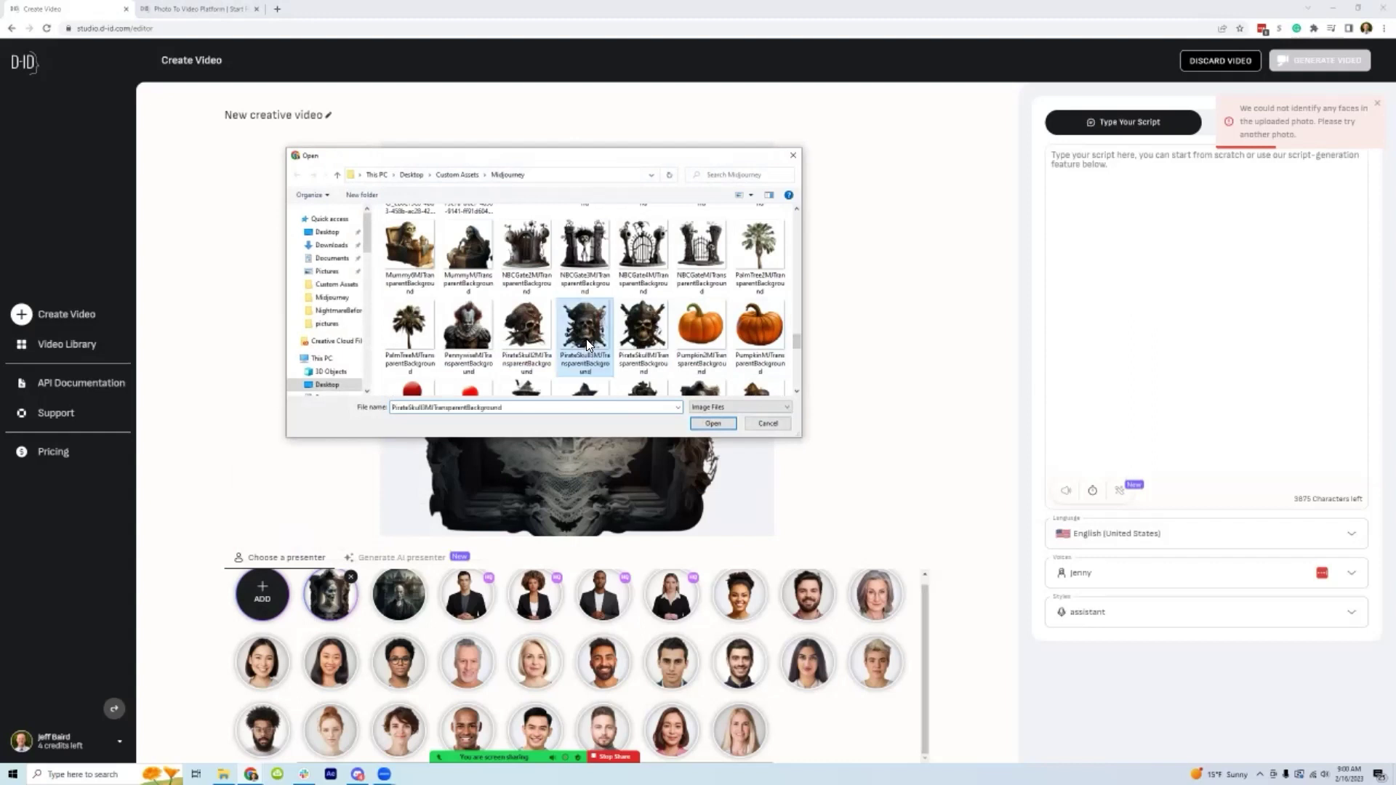
click(709, 425)
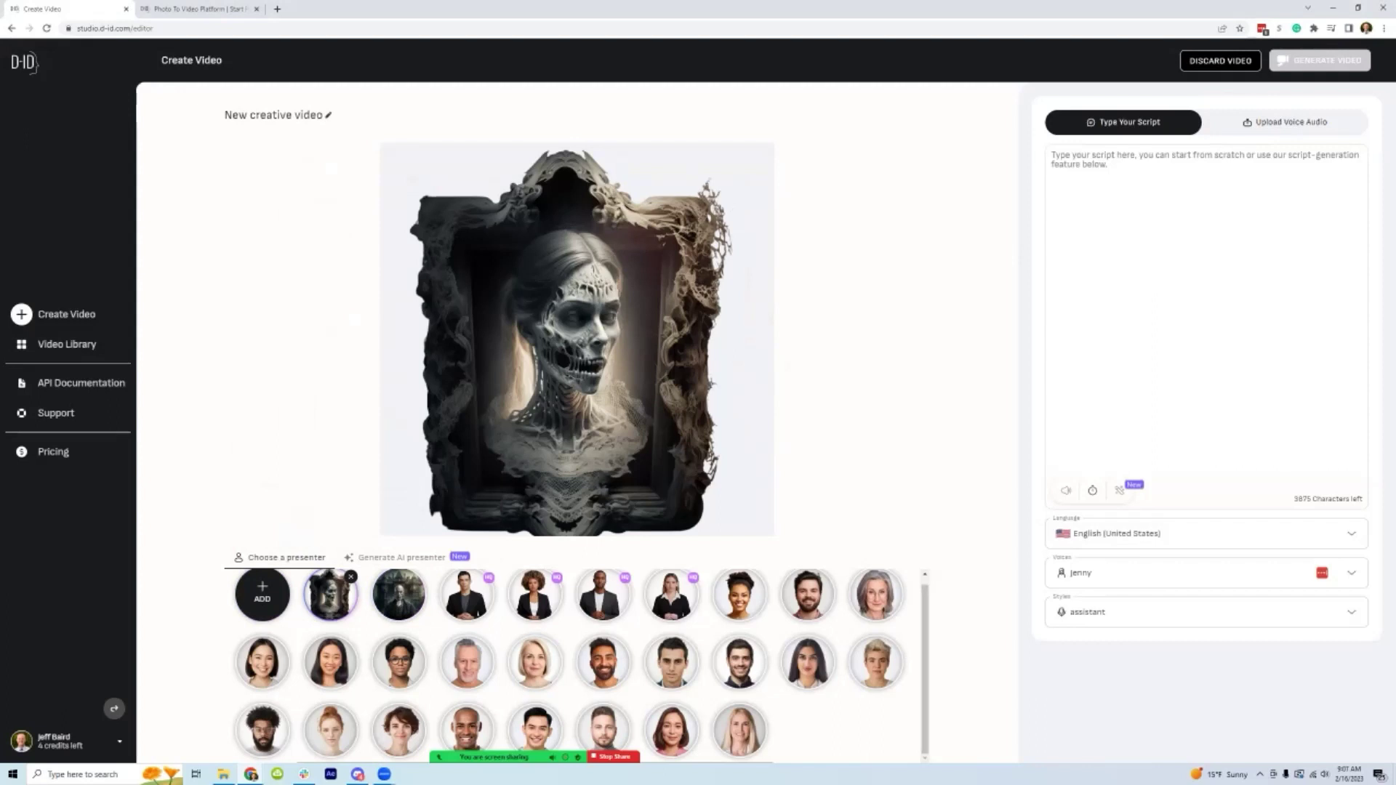
- Enter the script 'Hey ya', set the voice style to newscast, preview it, and select the text
click(1052, 157)
text(Hey ya'all)
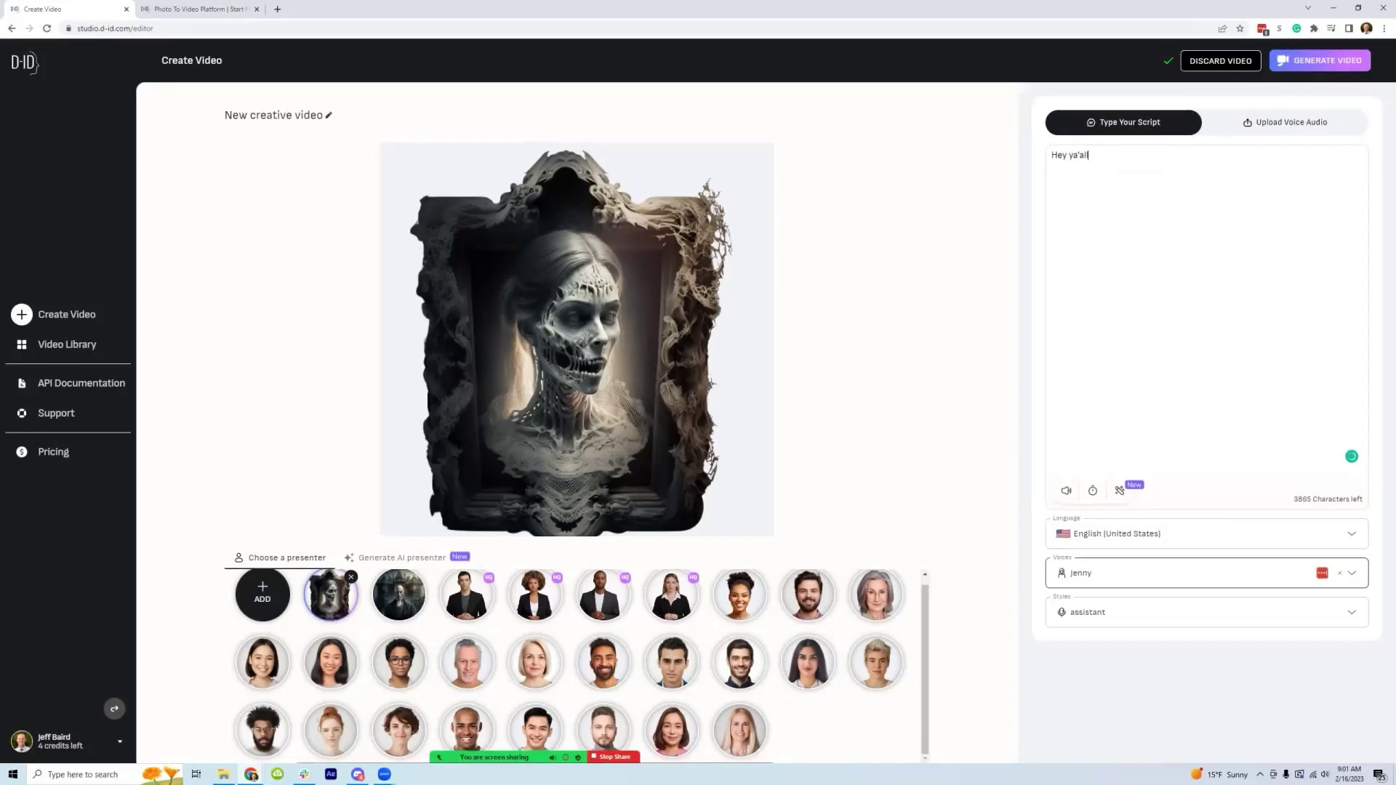
key(Tab)
key(Down)
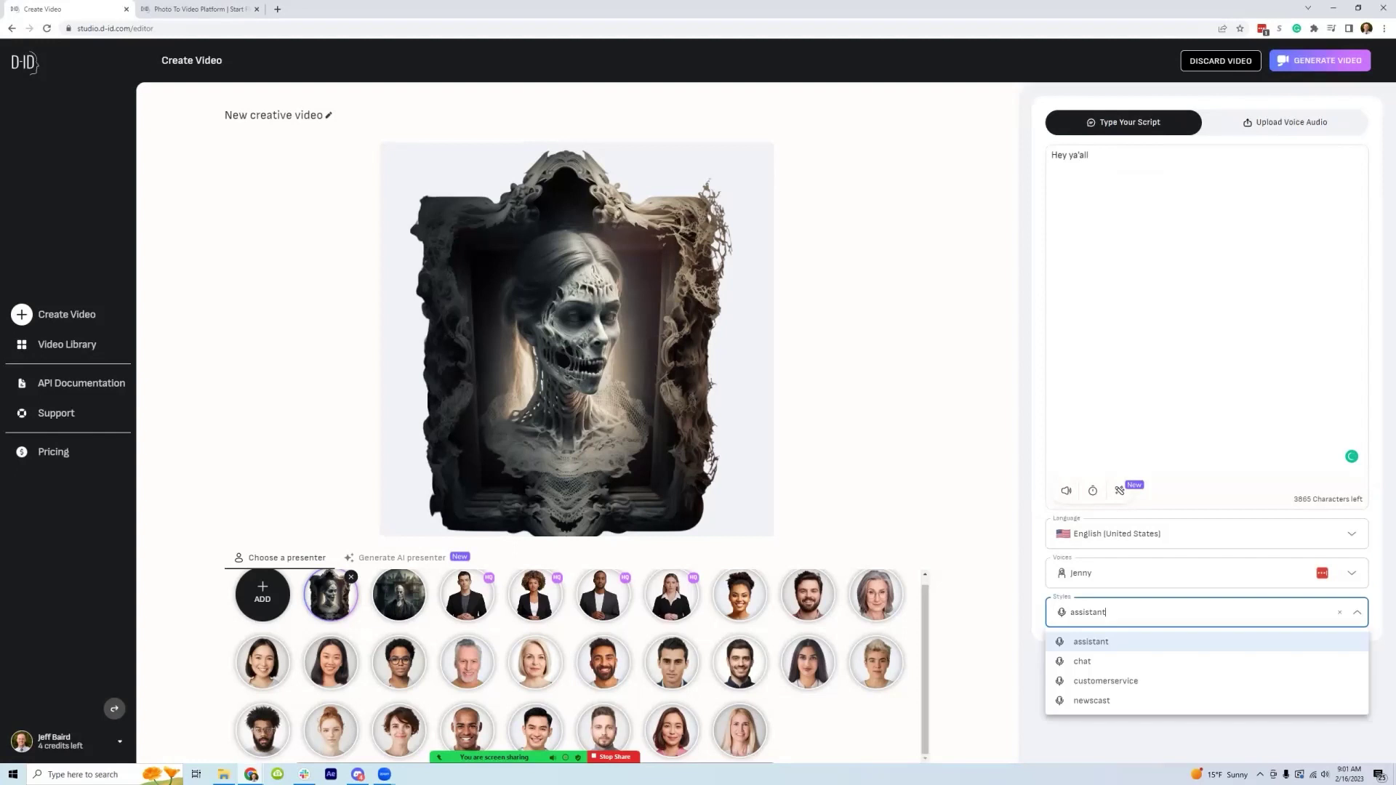
key(Down)
key(Down)
key(Down)
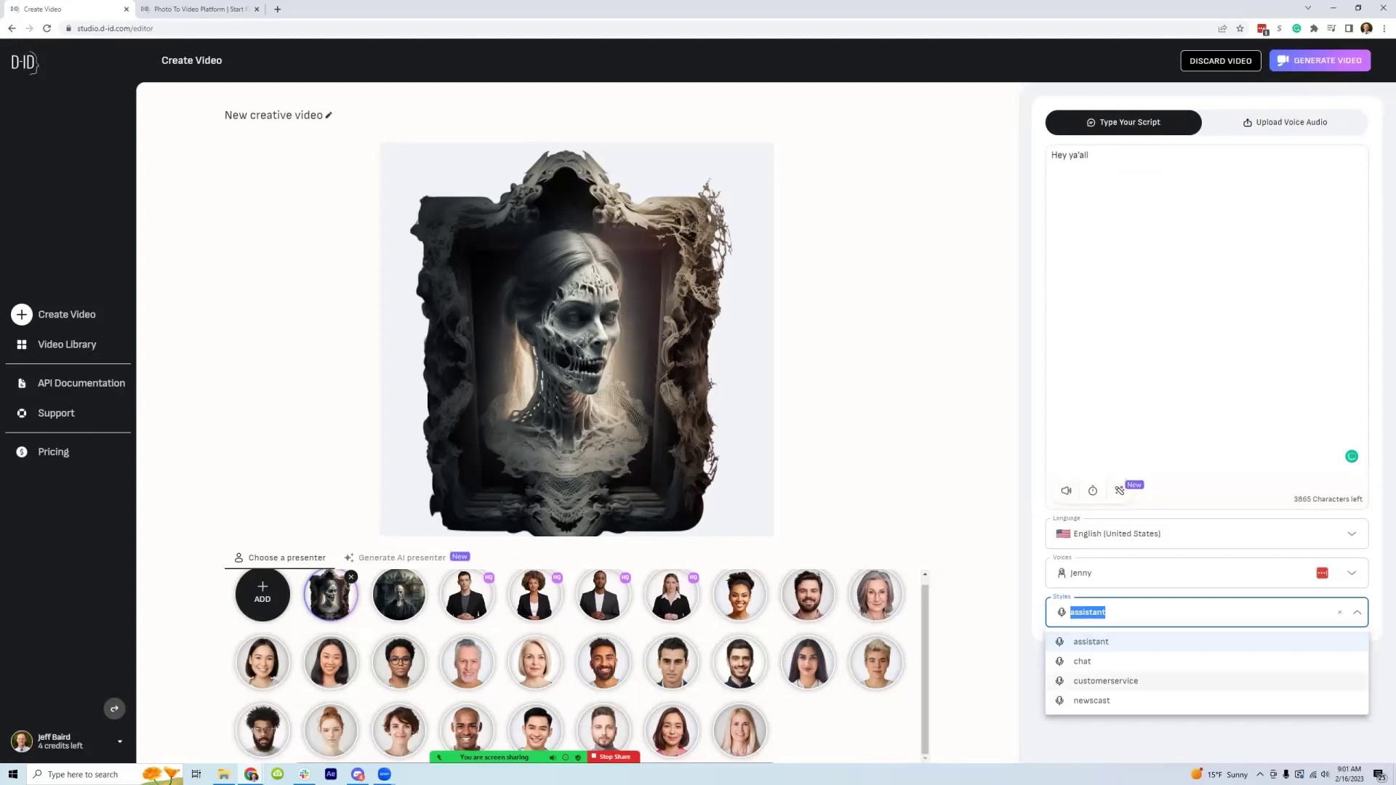
key(Return)
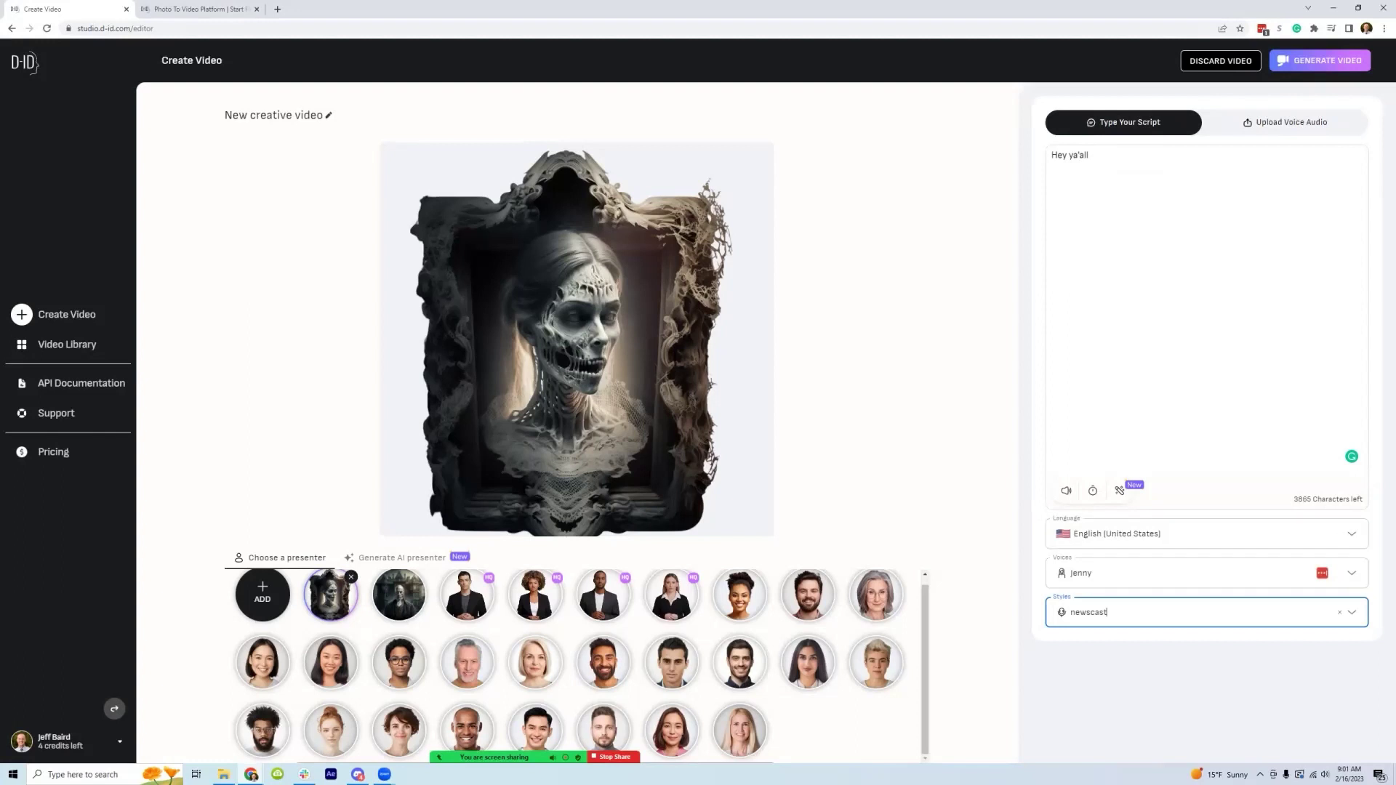
click(1066, 491)
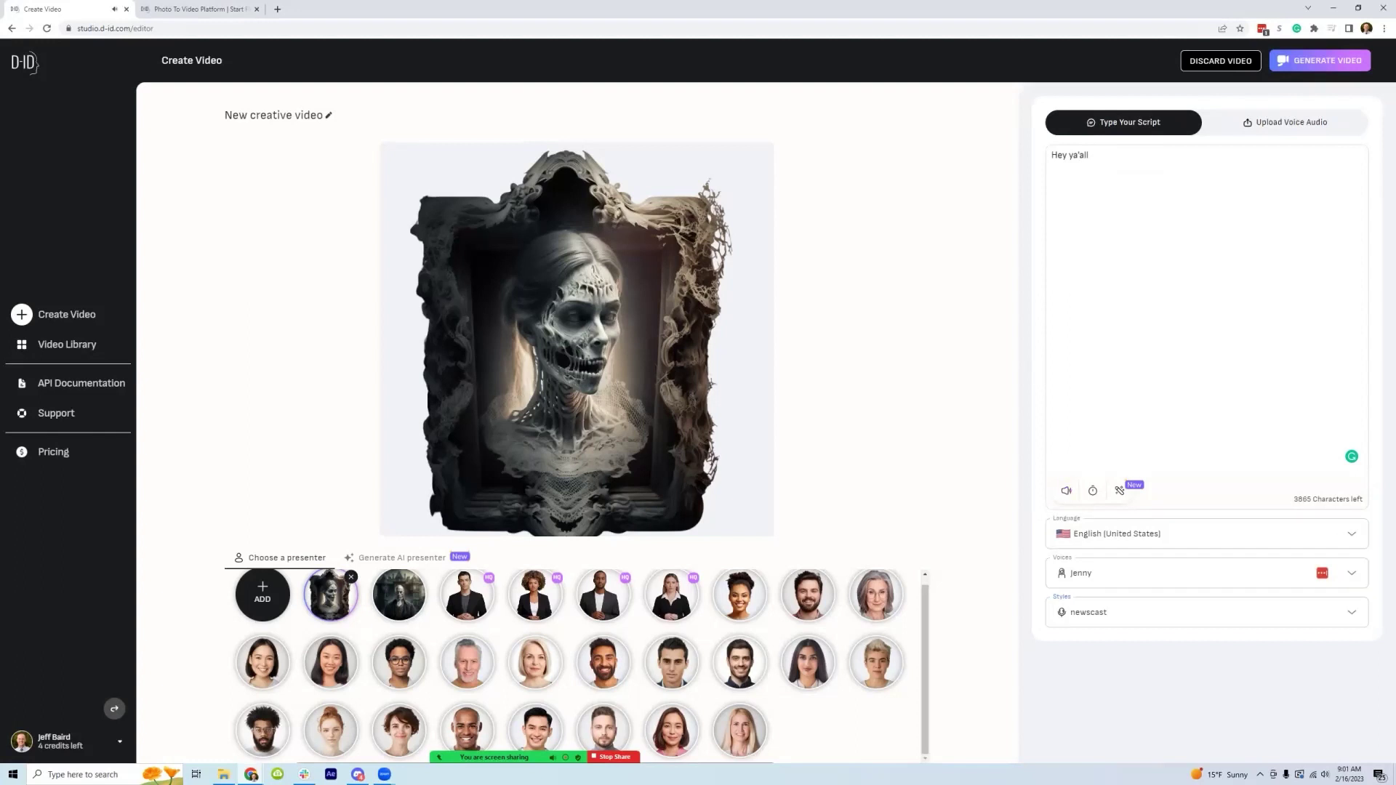
key(ctrl+a)
- Delete the script text, look at Upload Voice Audio, then return to Type Your Script
key(BackSpace)
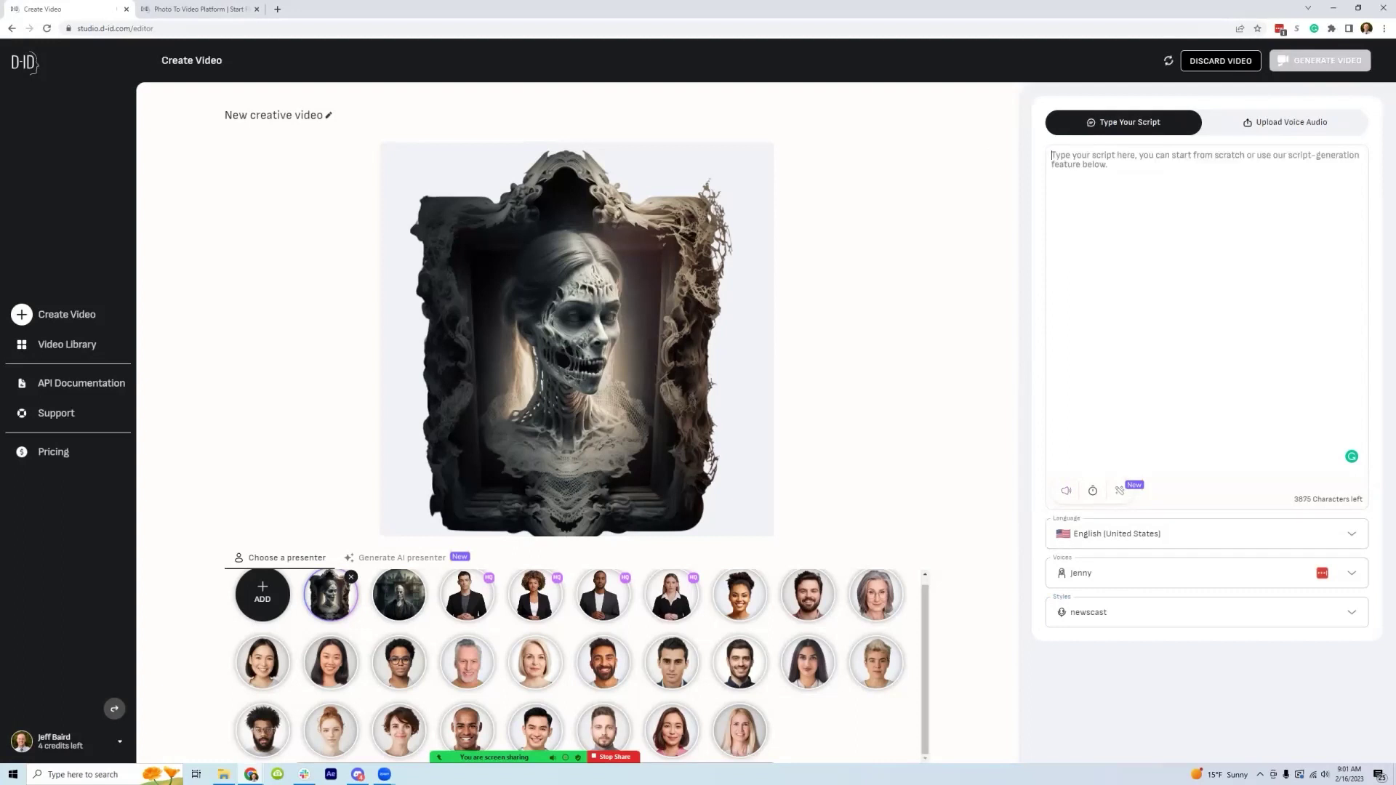
click(1286, 122)
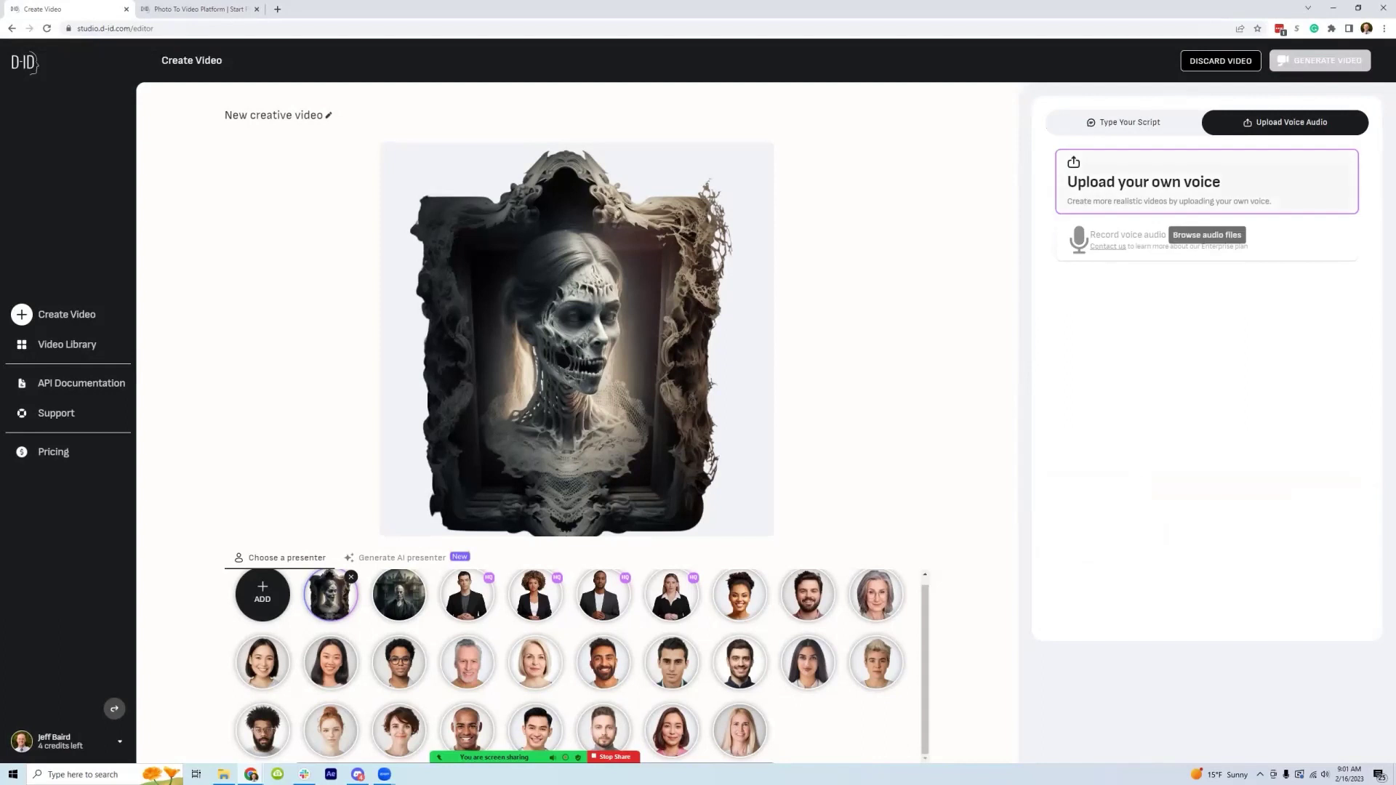
click(1124, 122)
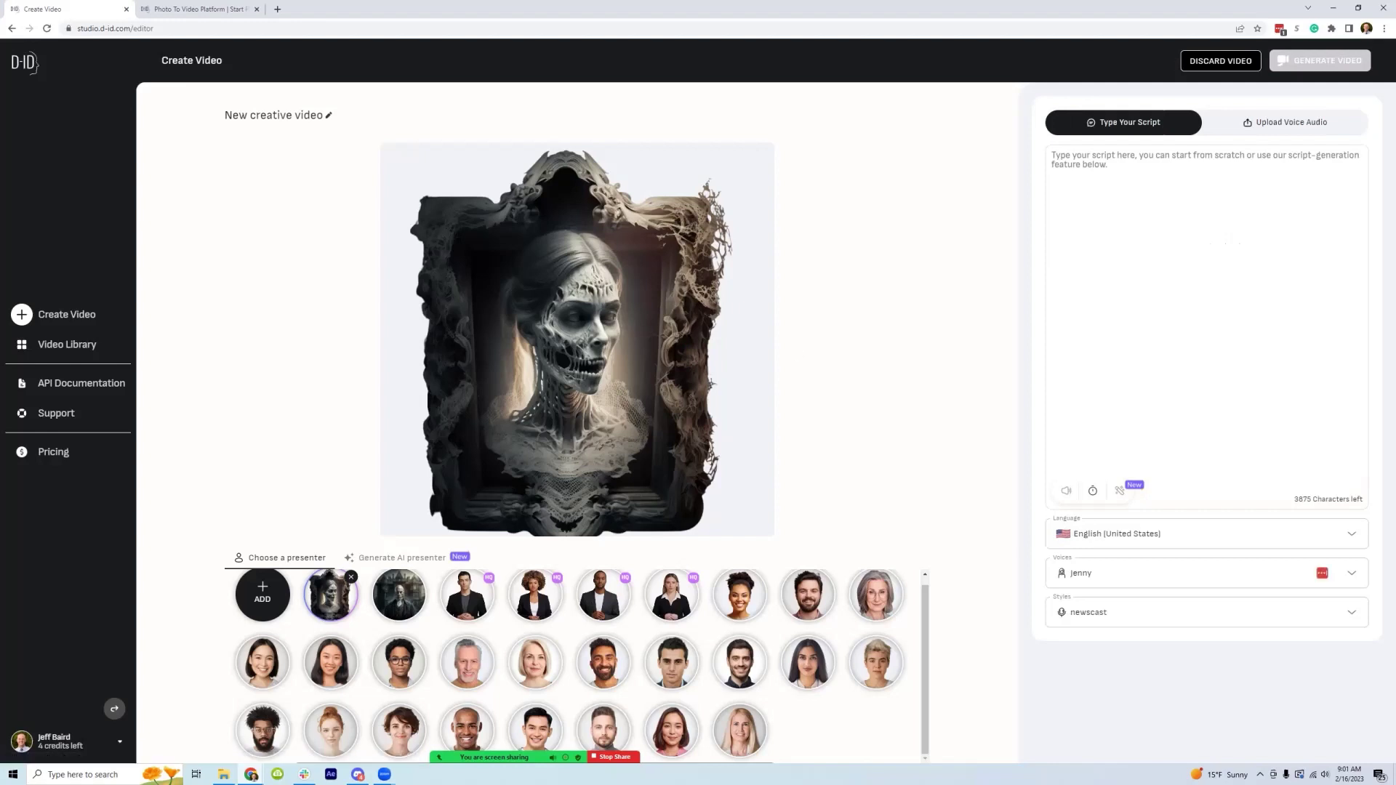
- In the Video Library, play the skeleton-woman video, then pause and close it
click(64, 345)
click(243, 187)
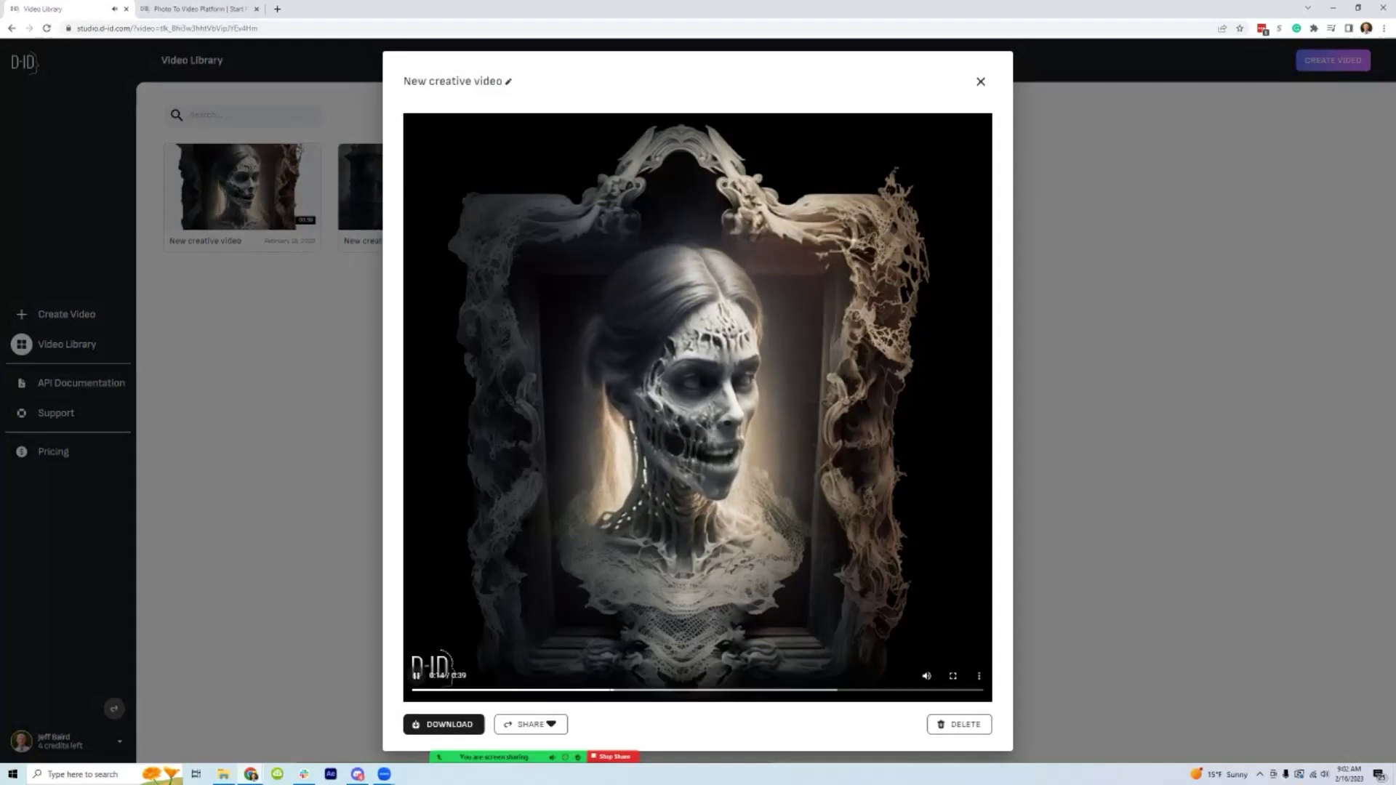
key(space)
click(981, 82)
- Play the bald man video, pause and resume it, then close the player
click(417, 186)
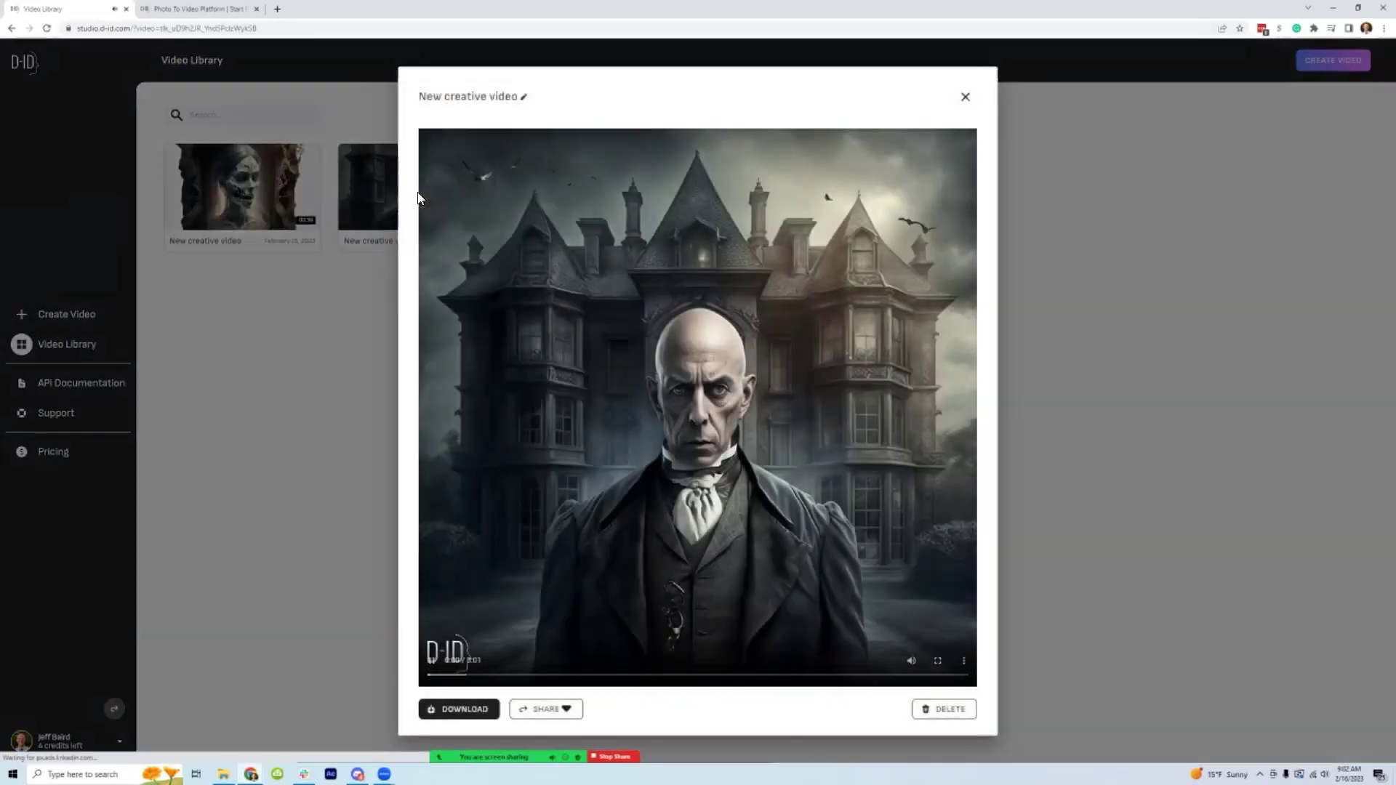
click(754, 476)
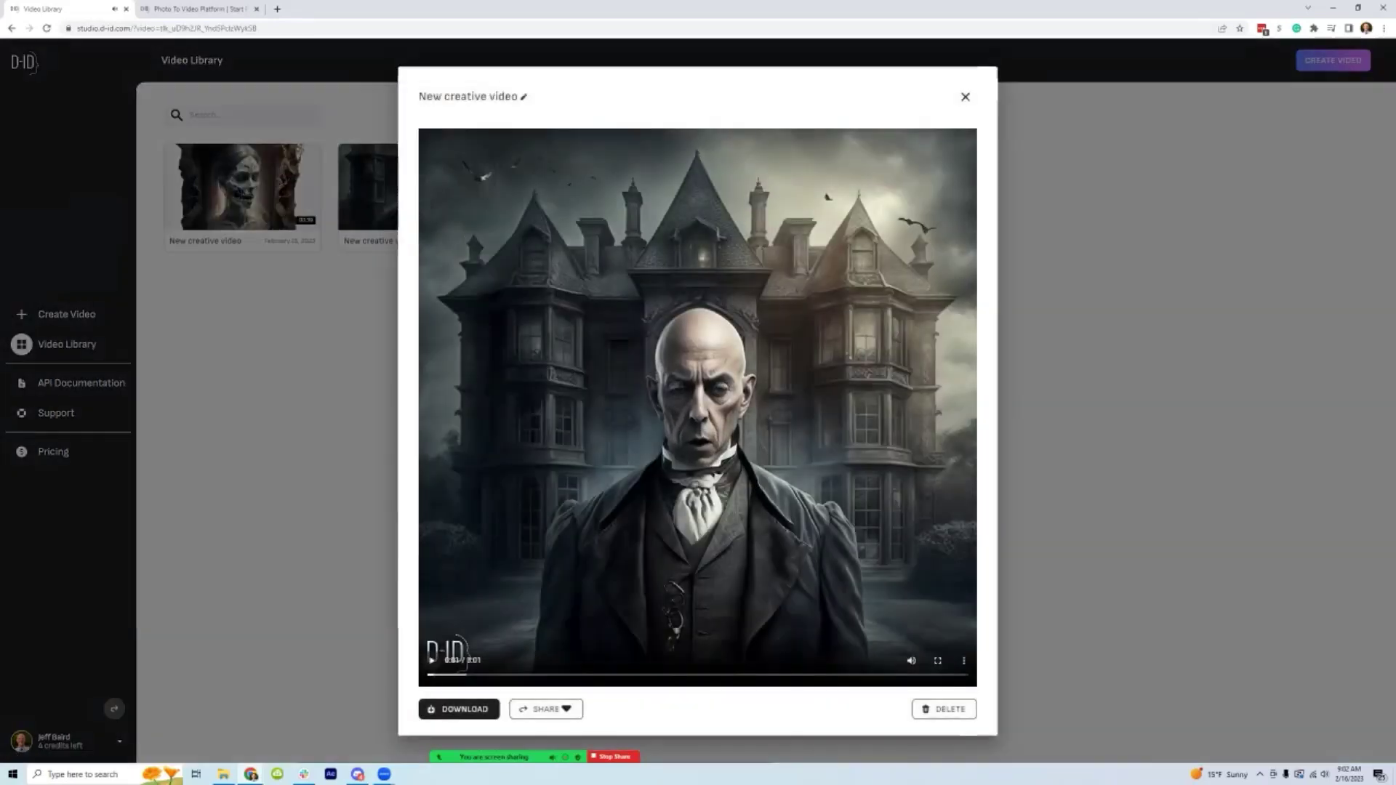
click(431, 661)
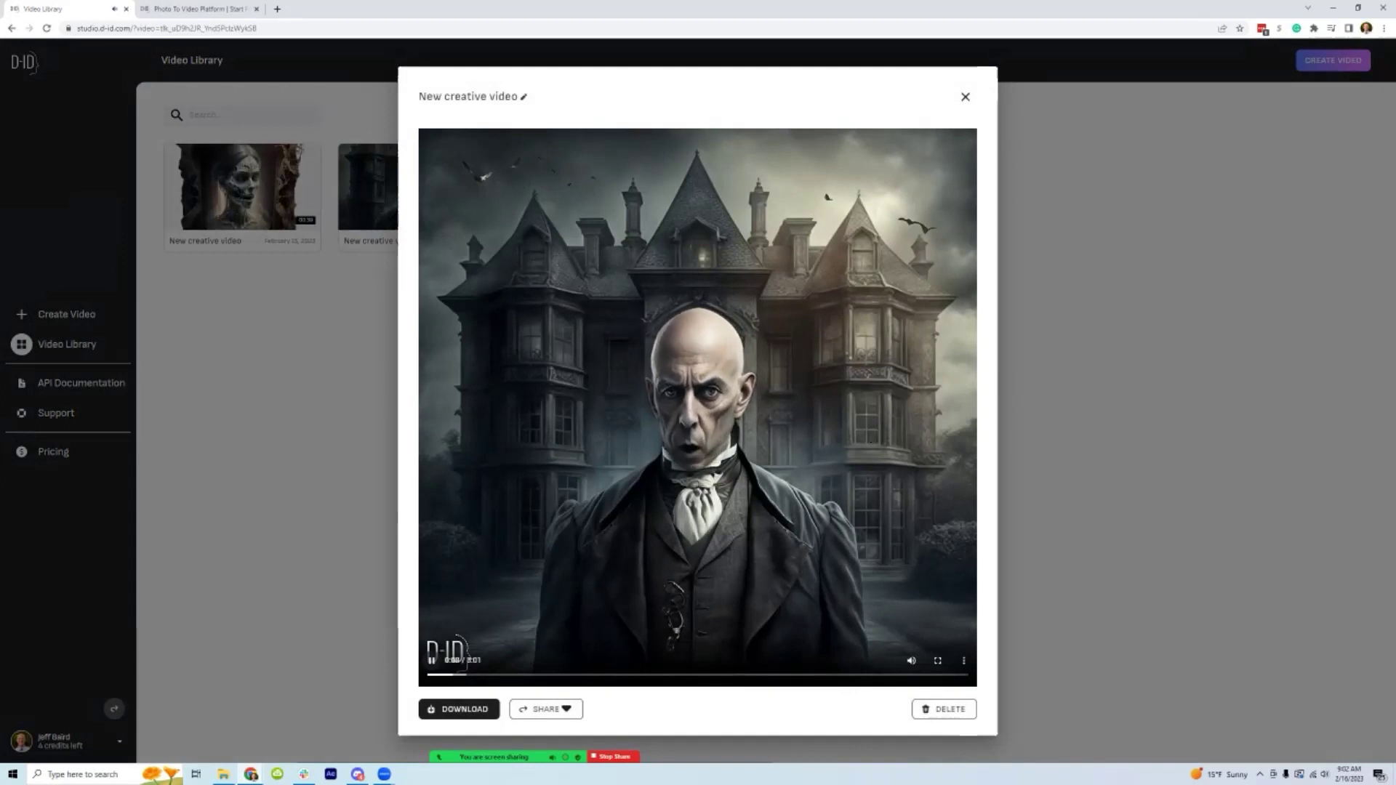
click(966, 96)
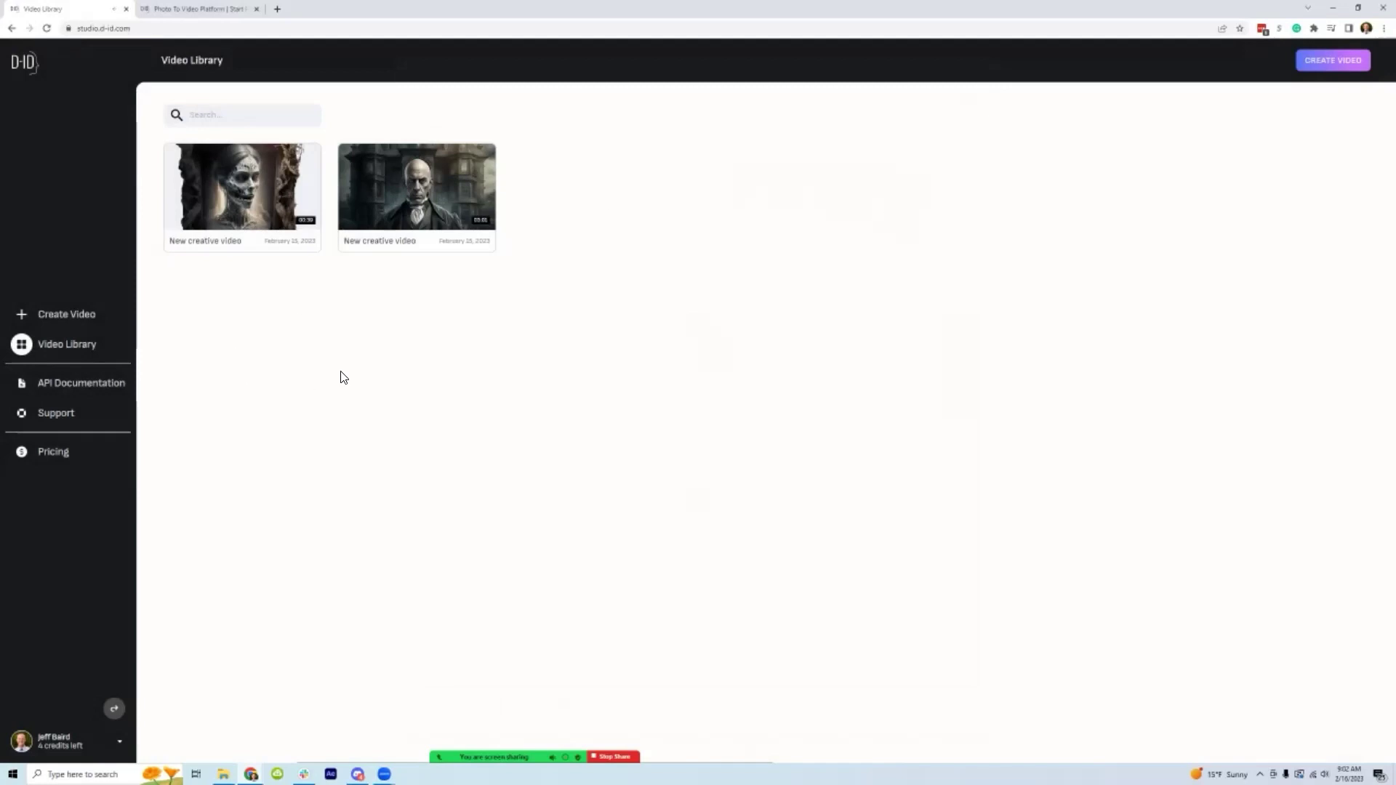
- Bring the Midjourney image folder in File Explorer to the front
mouse_move(389, 220)
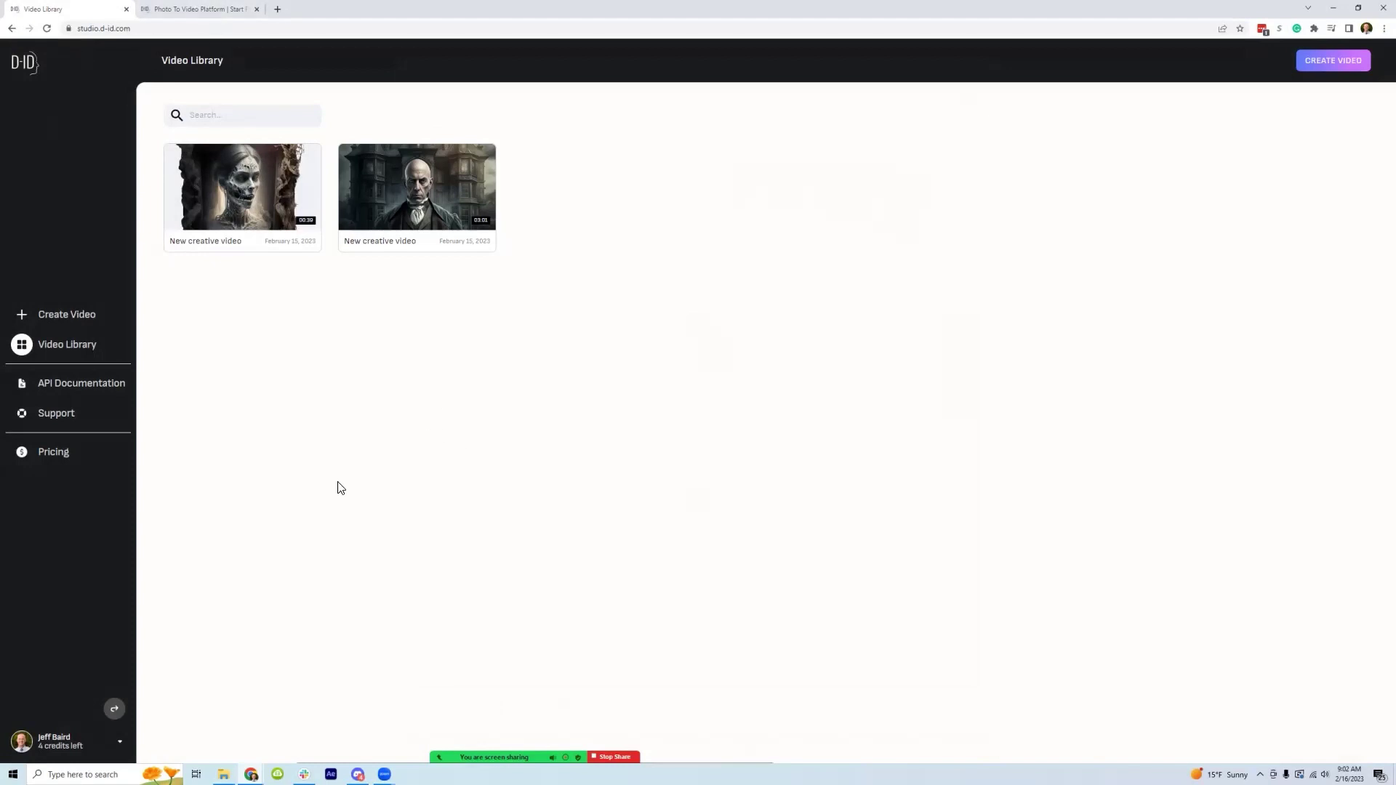
click(223, 774)
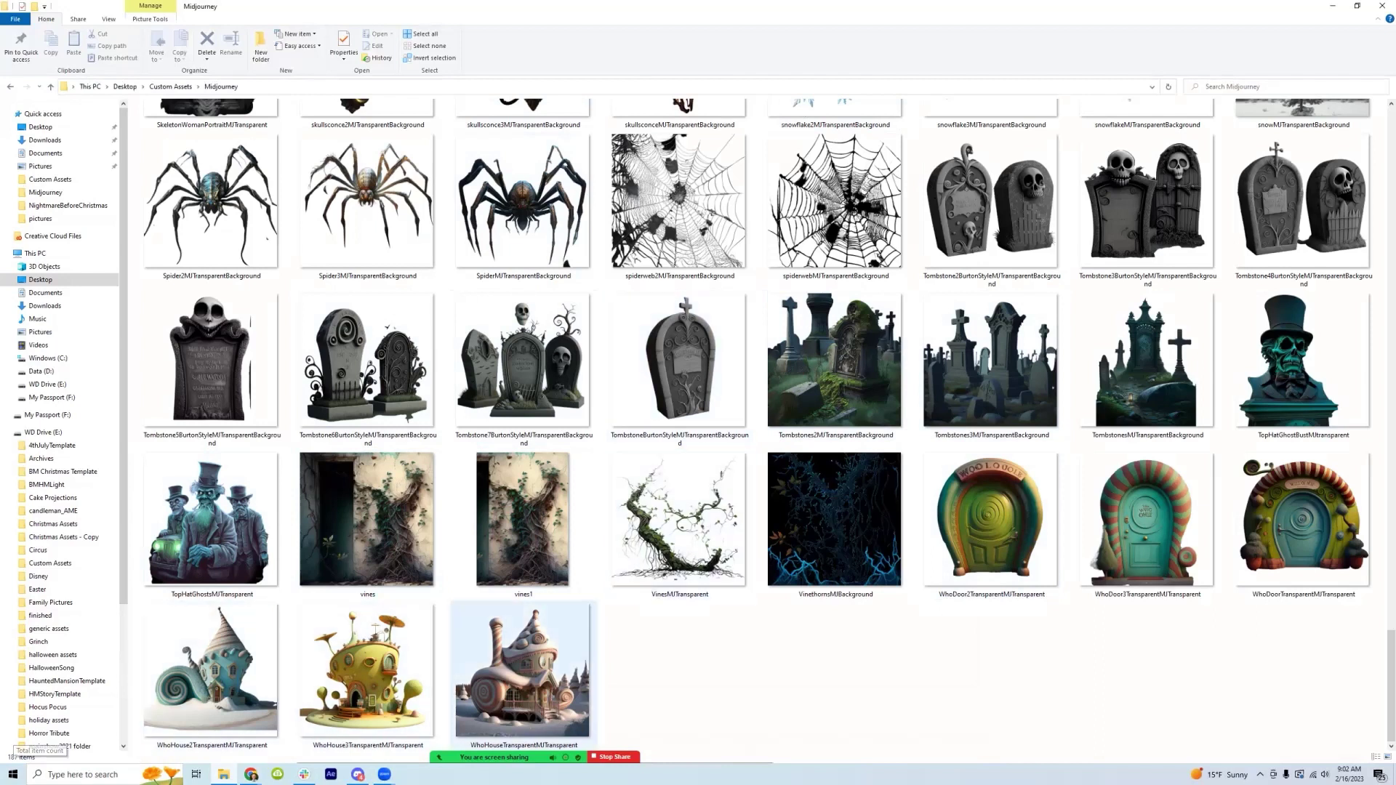
scroll(836, 618, up, 3)
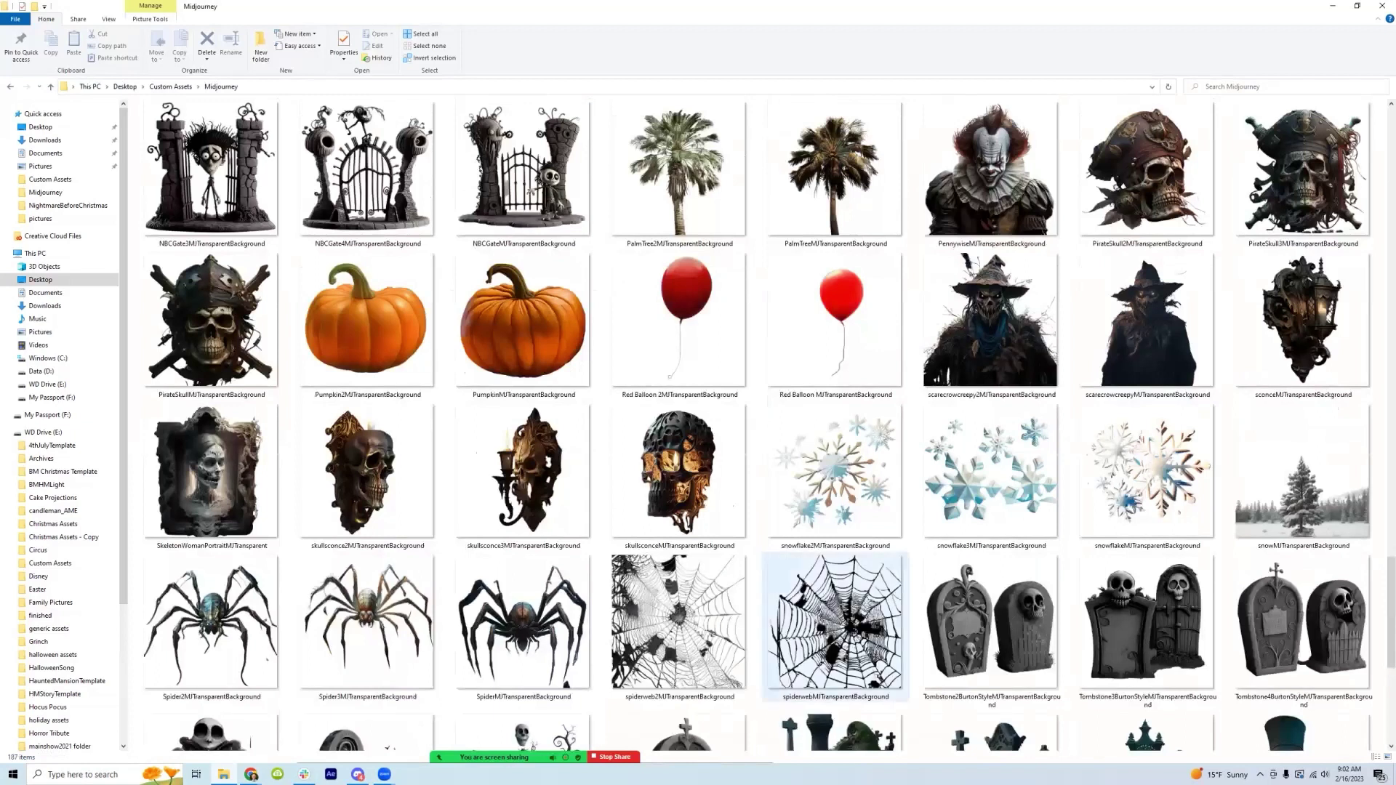
scroll(837, 633, up, 3)
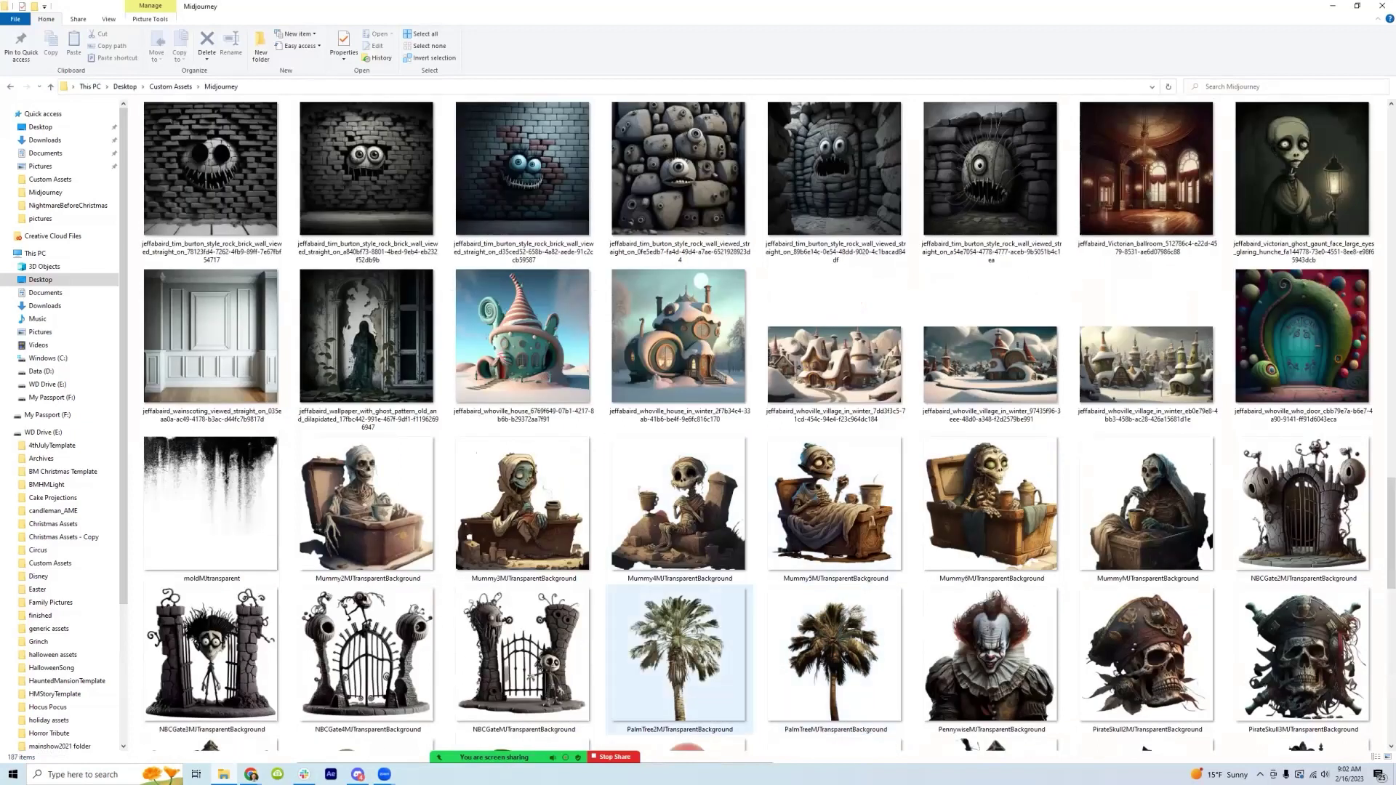
scroll(760, 536, up, 7)
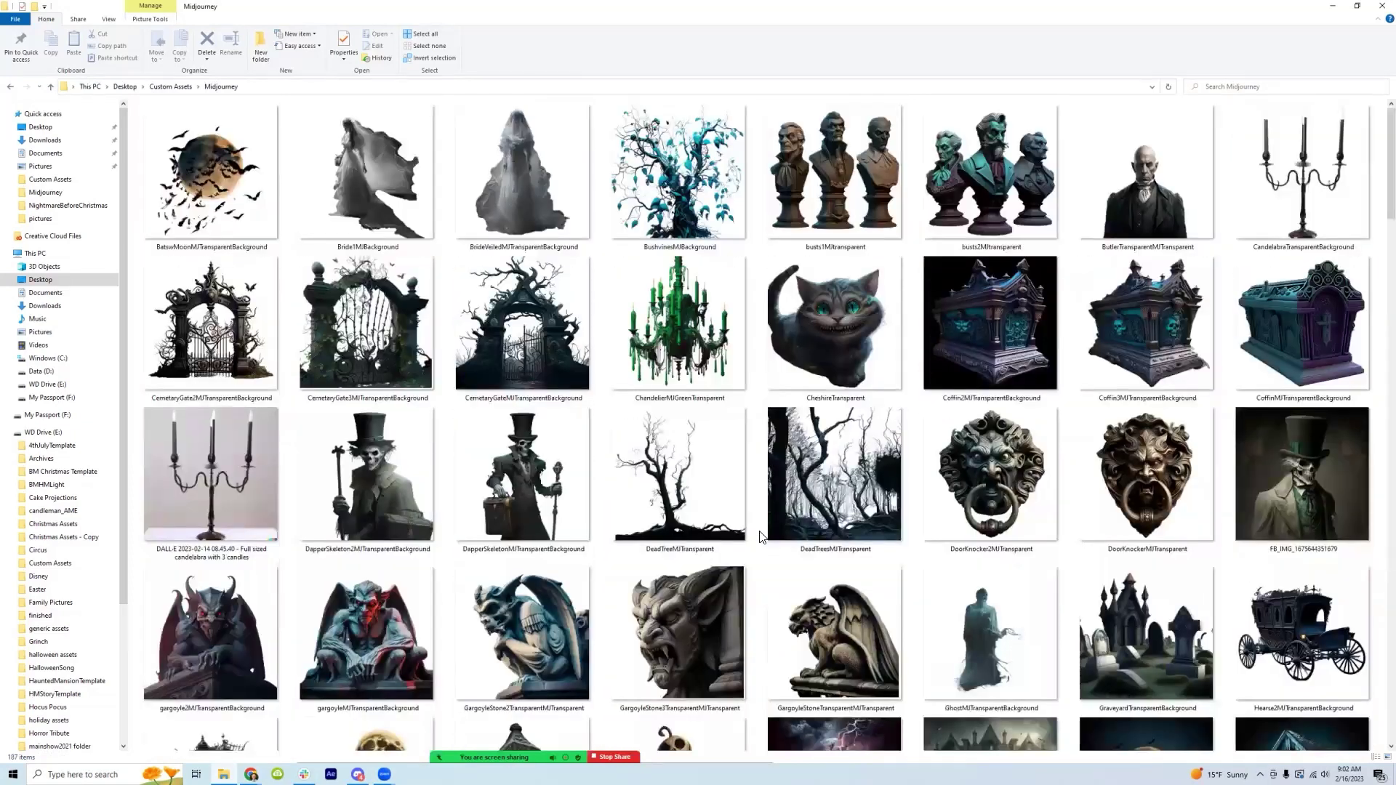